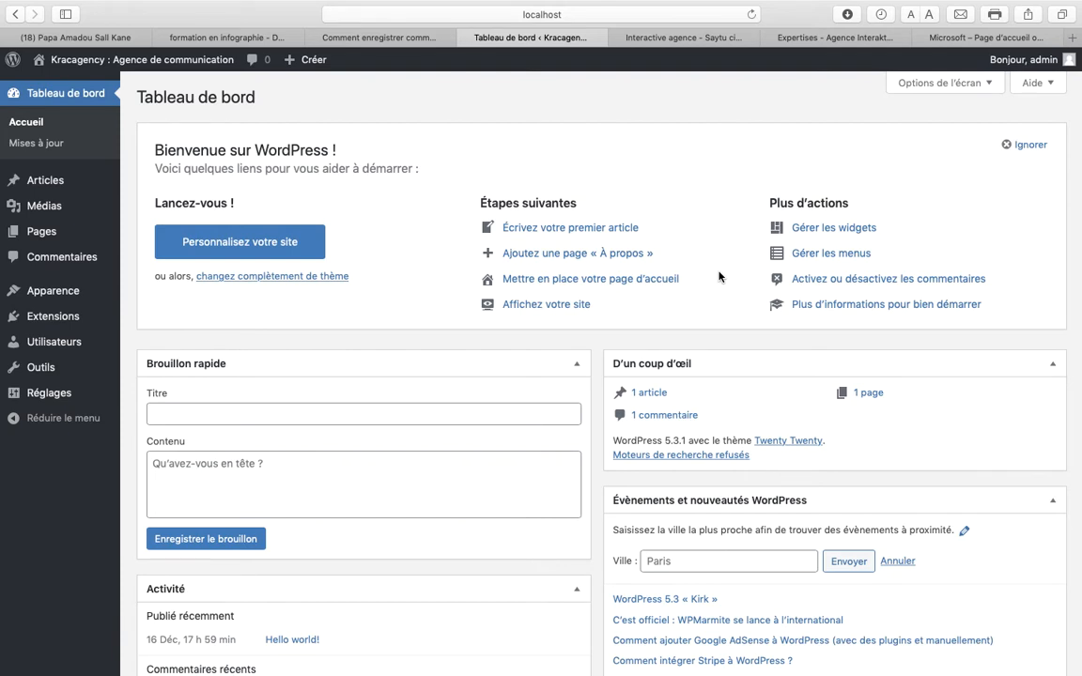
# - Open the Kracagency site's public home page, examine its post and widgets, and return to the dashboard
pyautogui.moveTo(36, 238)
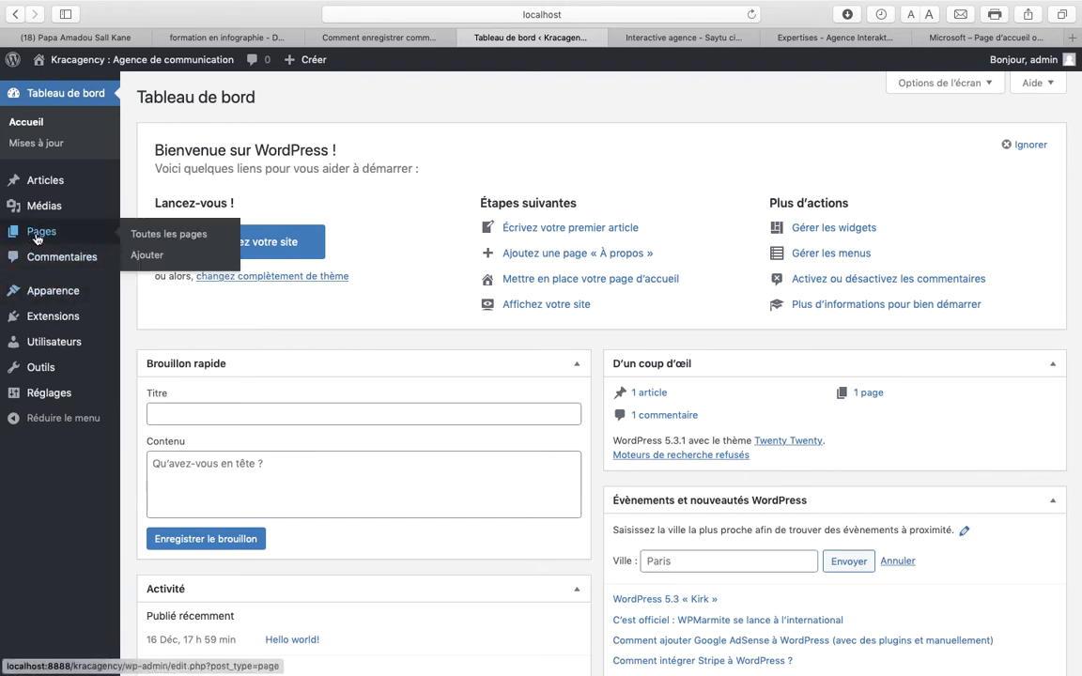
pyautogui.moveTo(43, 184)
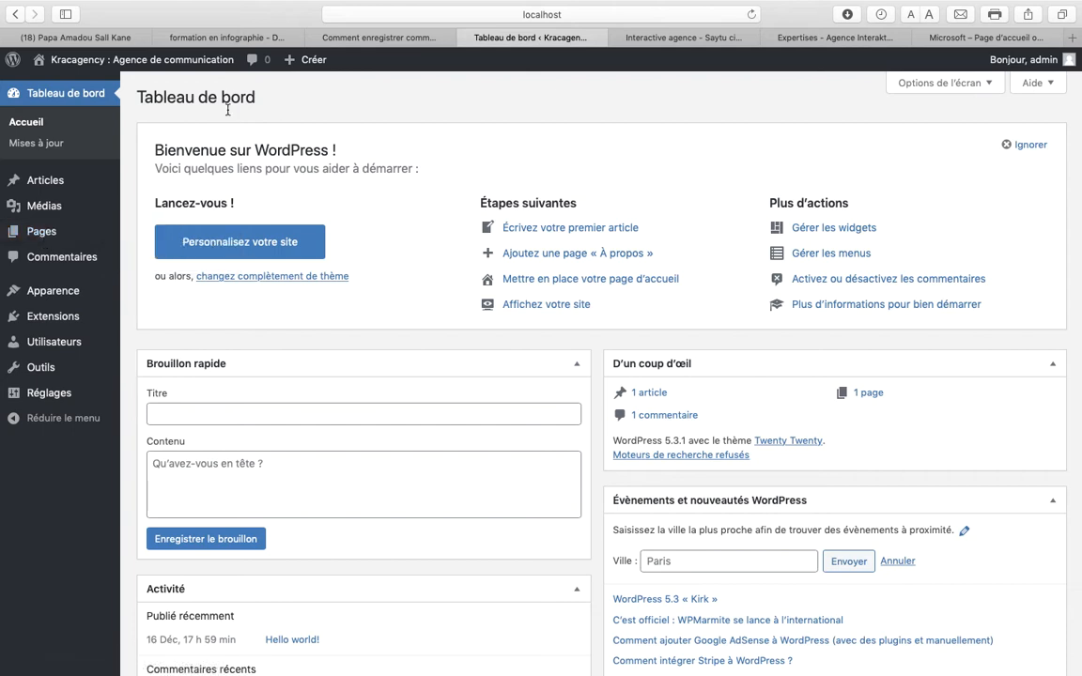
pyautogui.click(165, 62)
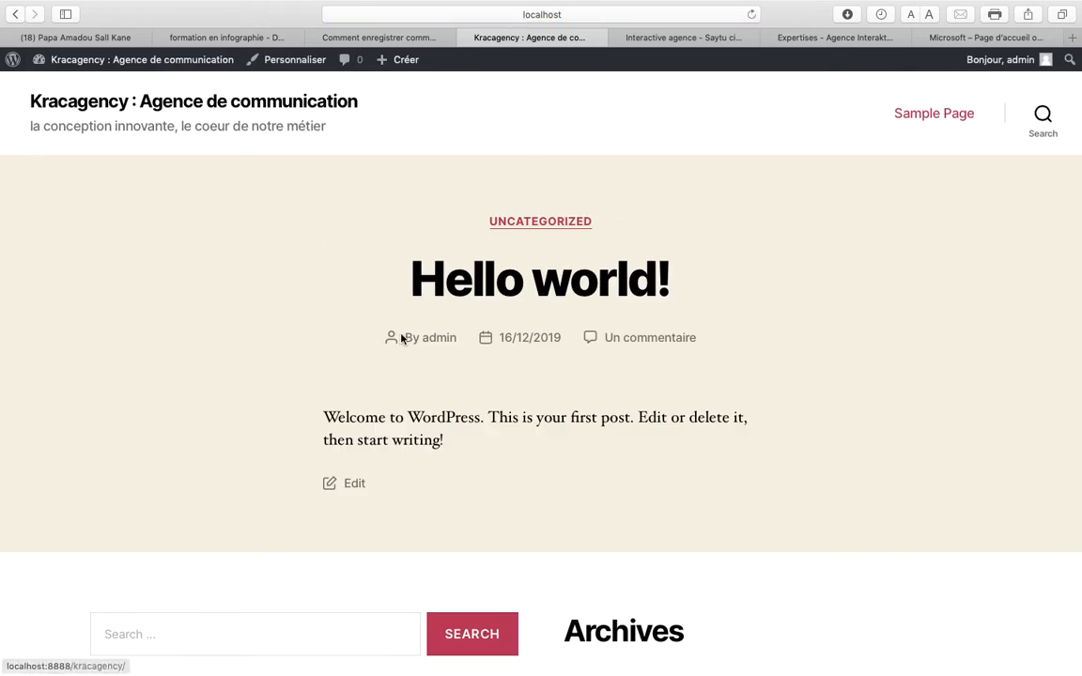
pyautogui.scroll(-10, 401, 339)
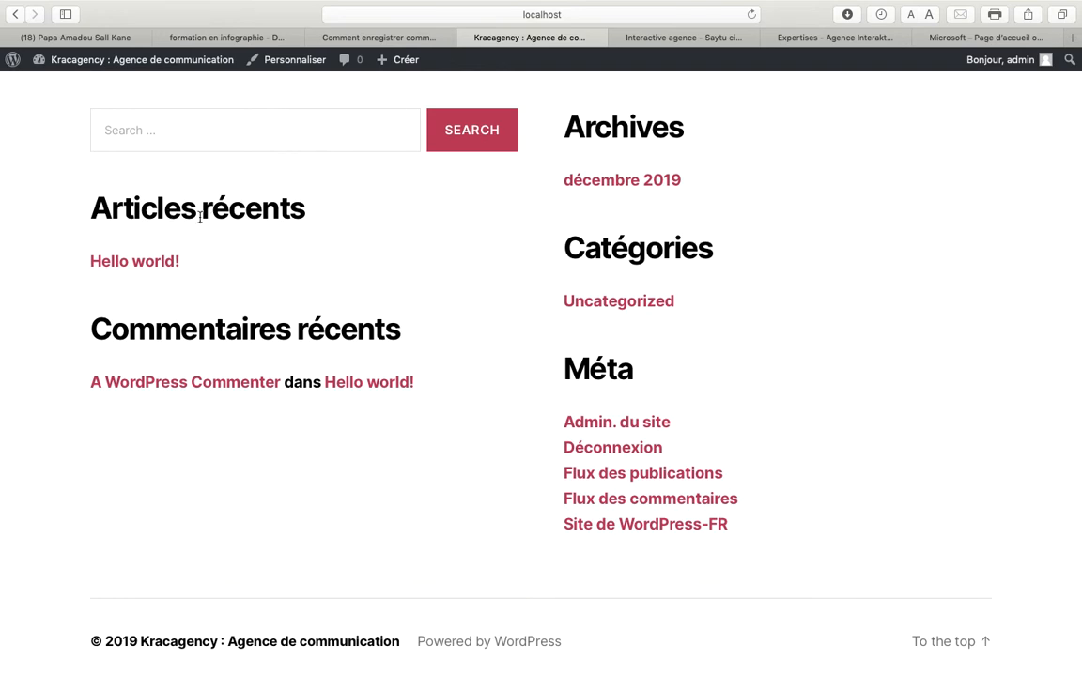
pyautogui.scroll(4, 478, 324)
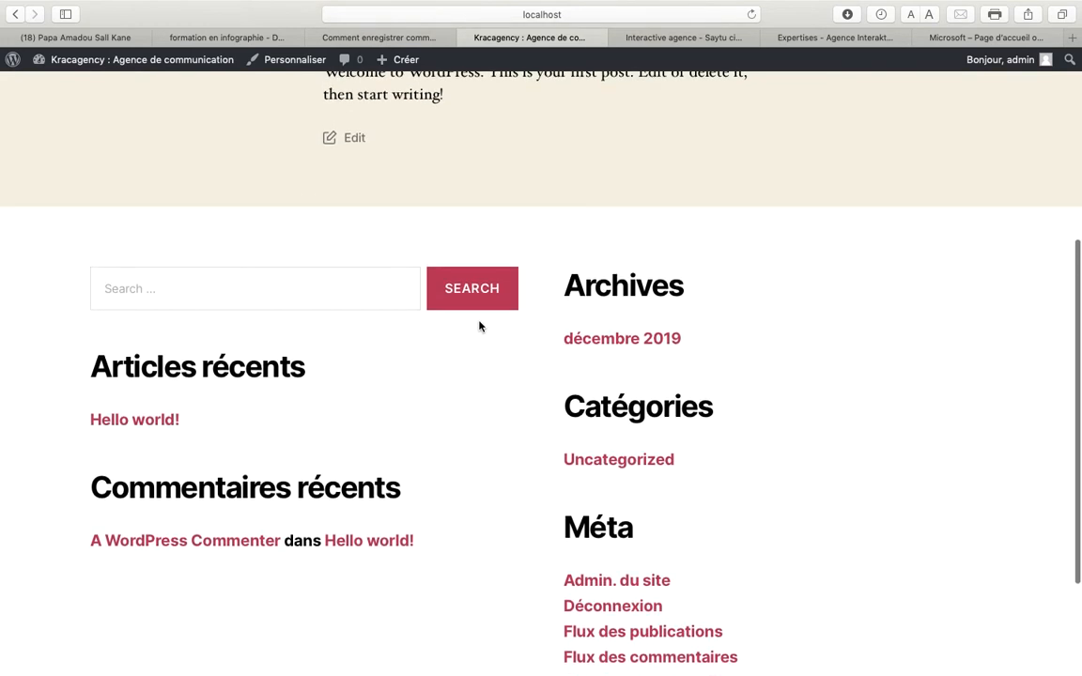
pyautogui.scroll(6, 479, 324)
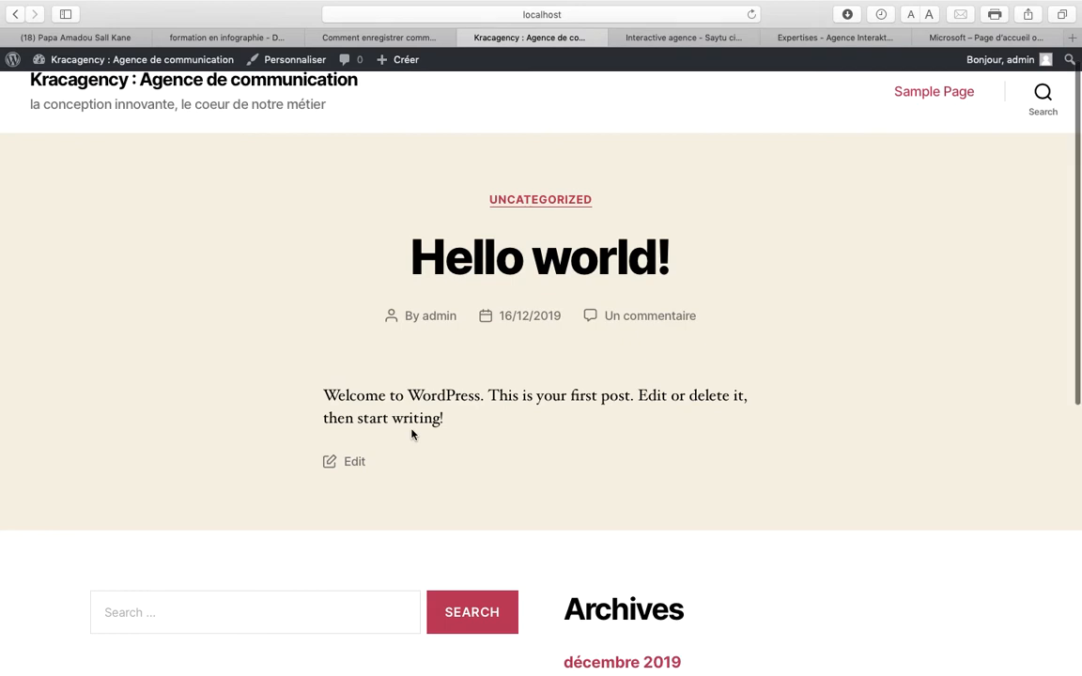
pyautogui.scroll(1, 411, 434)
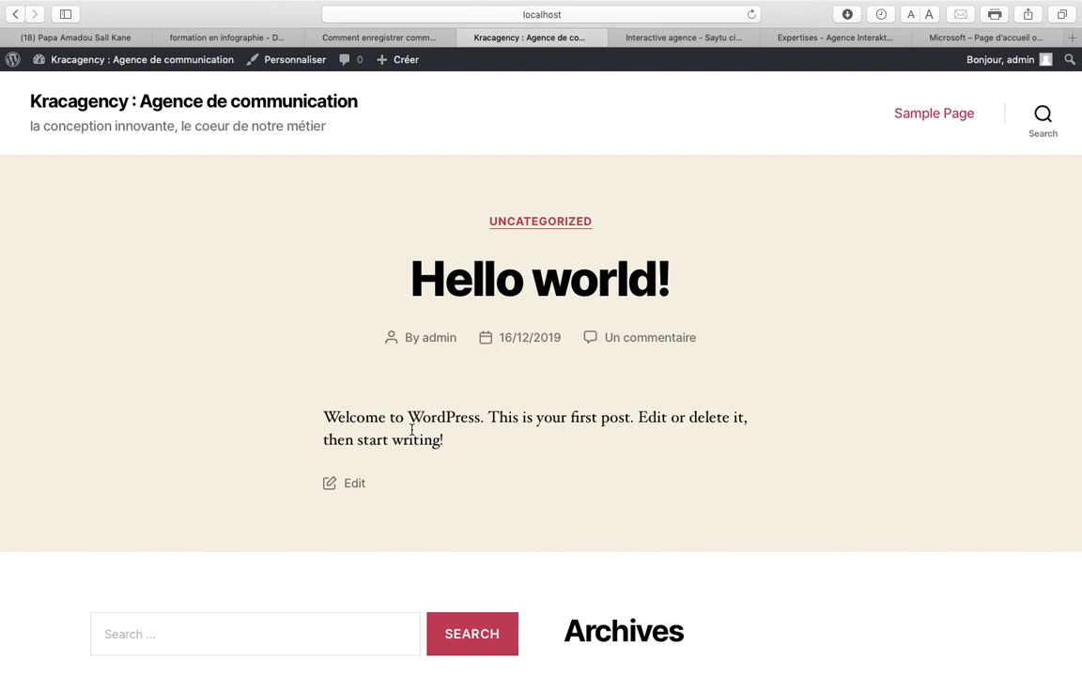
pyautogui.click(115, 62)
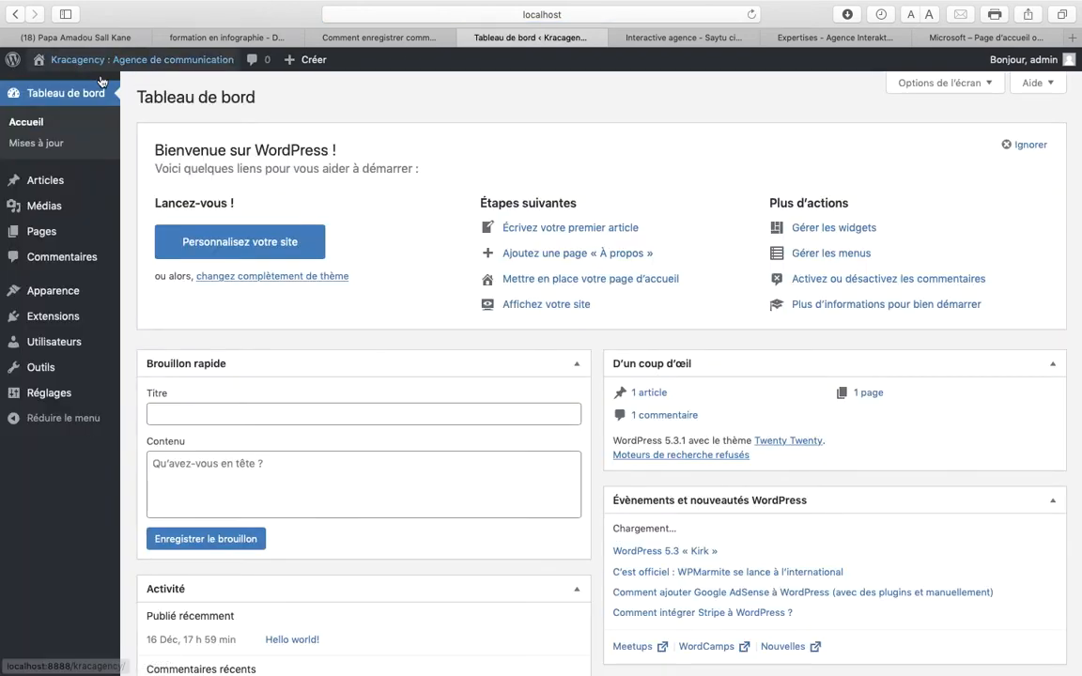
# - Open the list of pages, start a new page from it, and dismiss the block editor's welcome tip
pyautogui.click(42, 239)
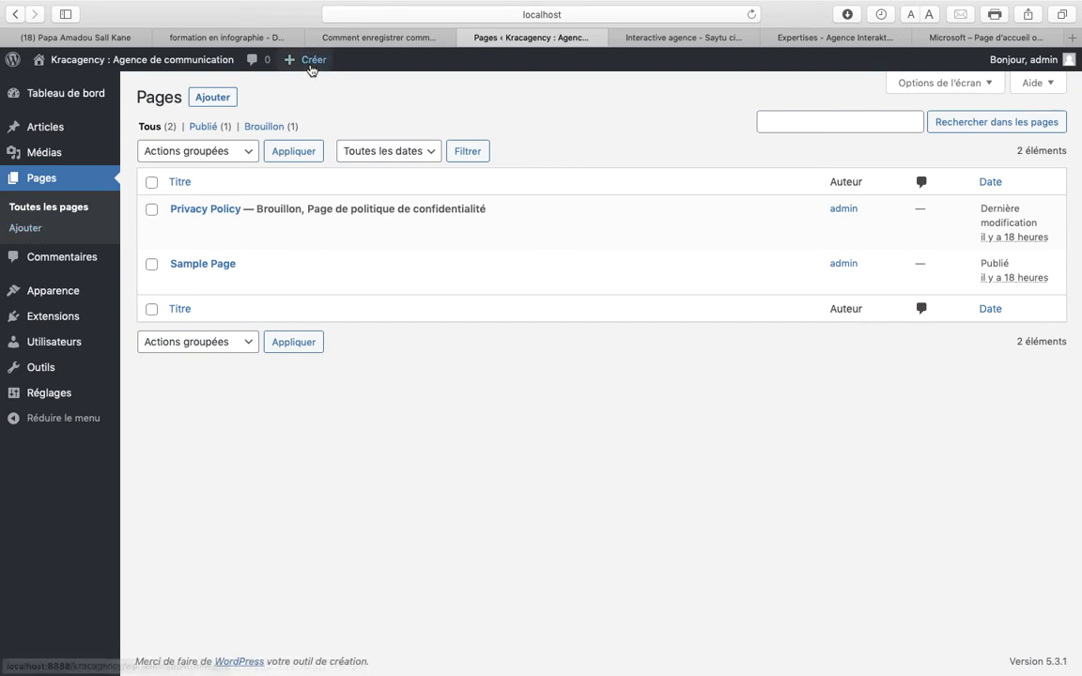
pyautogui.moveTo(311, 64)
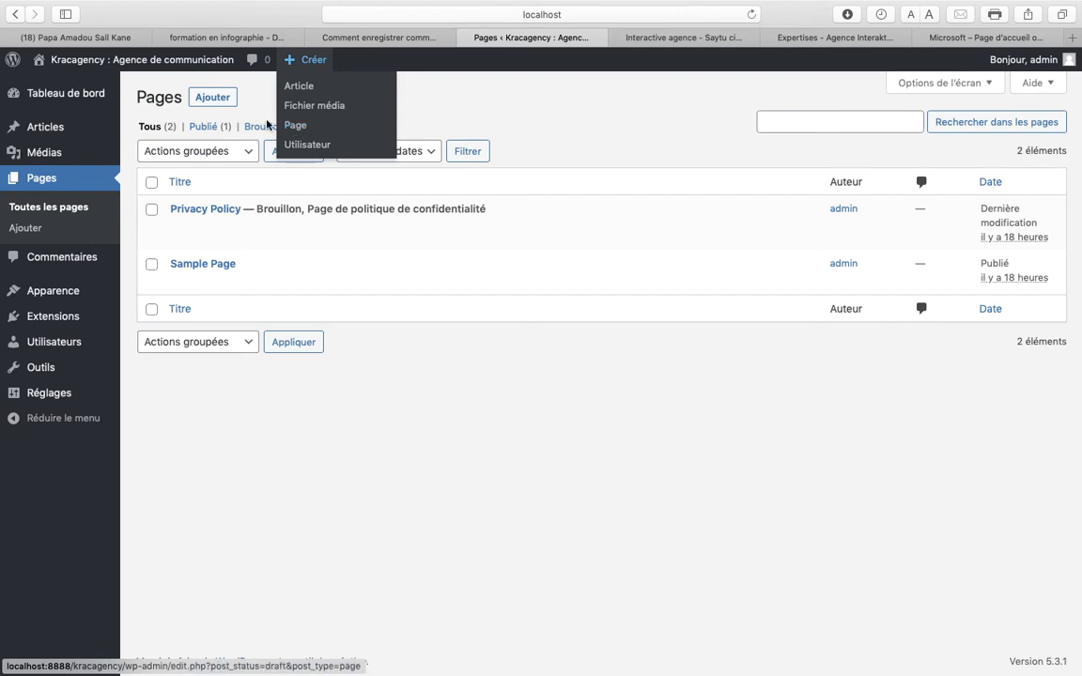
pyautogui.click(212, 98)
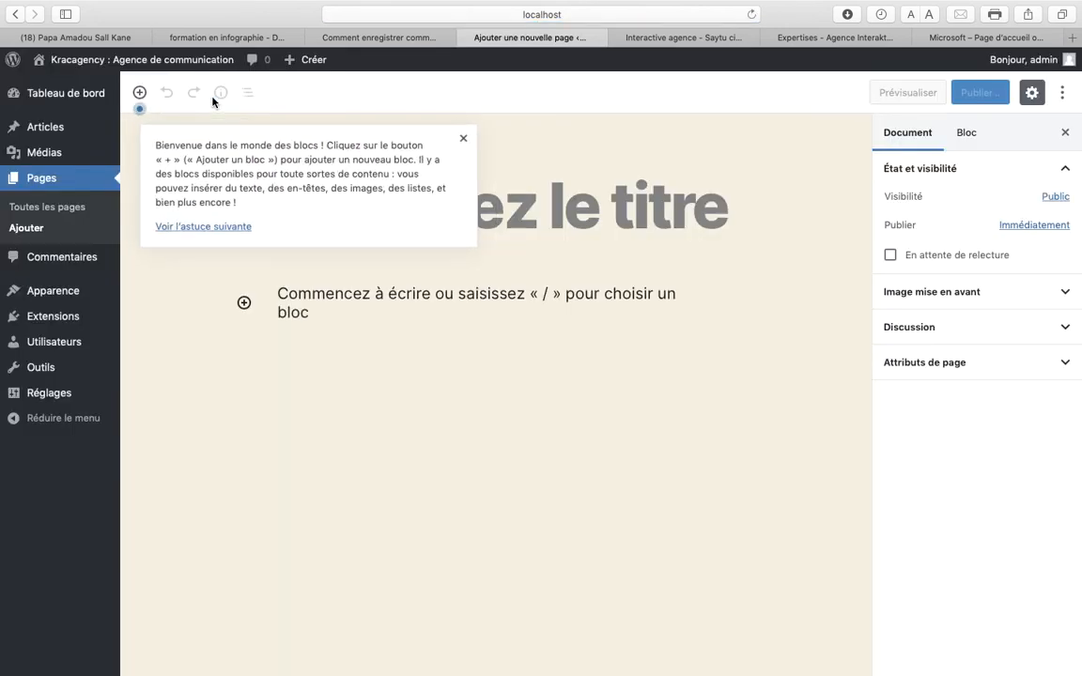
pyautogui.click(464, 139)
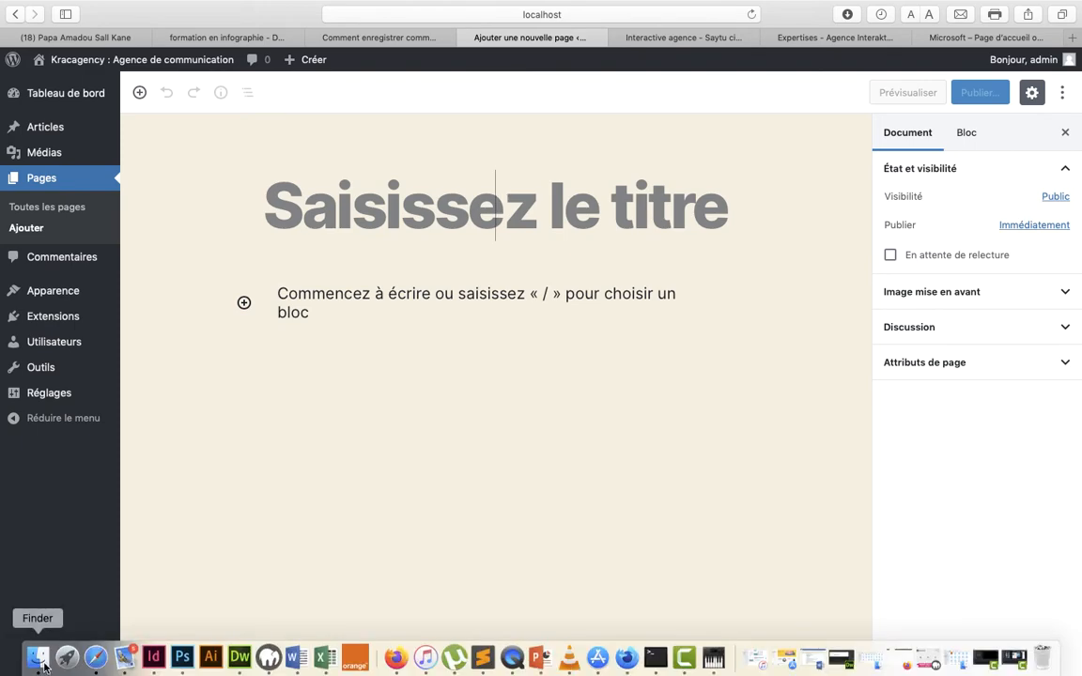
# - Switch to Finder and open Qui sommes-nous.txt from the contenu sites folder inside the wordpress folder on the desktop
pyautogui.click(43, 667)
pyautogui.scroll(-3, 430, 415)
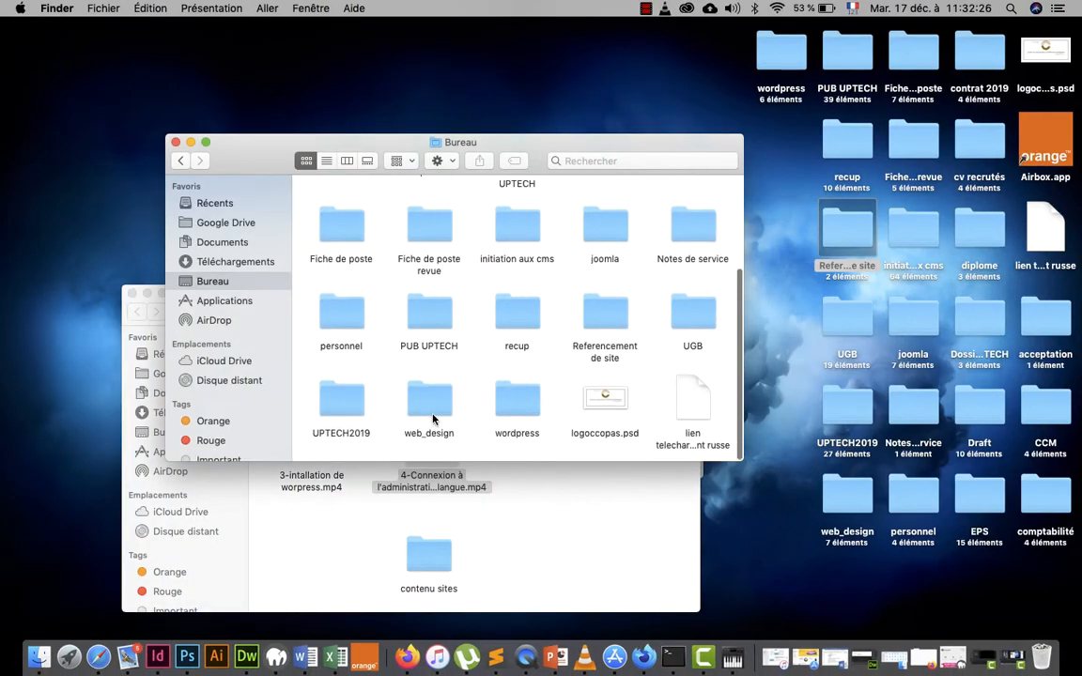
pyautogui.doubleClick(525, 406)
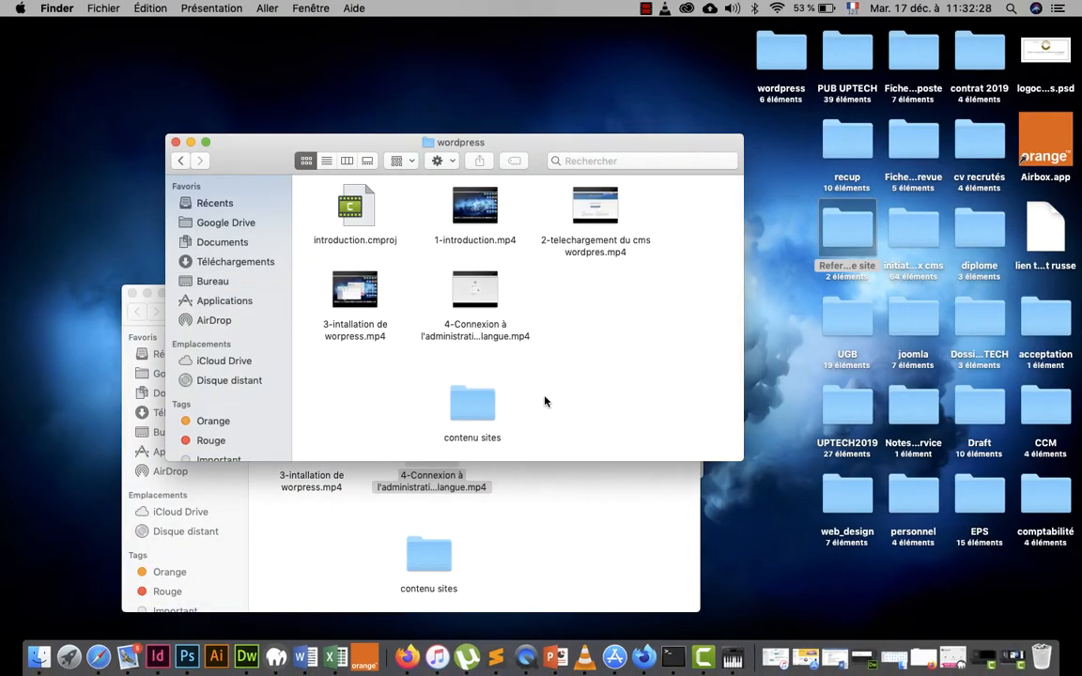
pyautogui.moveTo(472, 413); pyautogui.dragTo(645, 307)
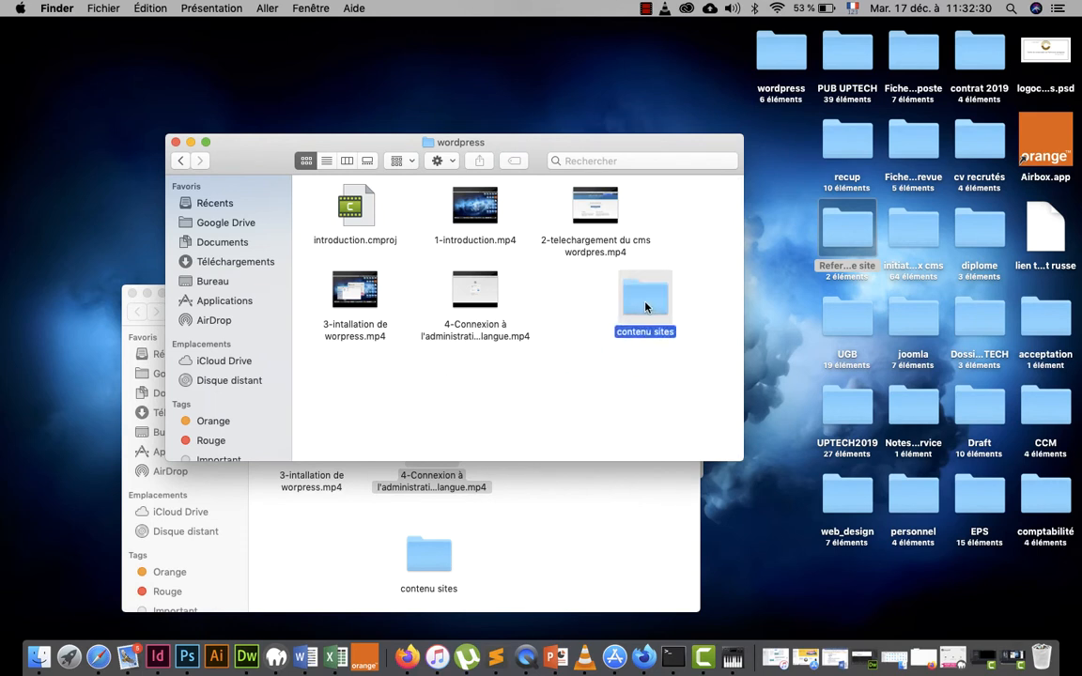
pyautogui.doubleClick(645, 298)
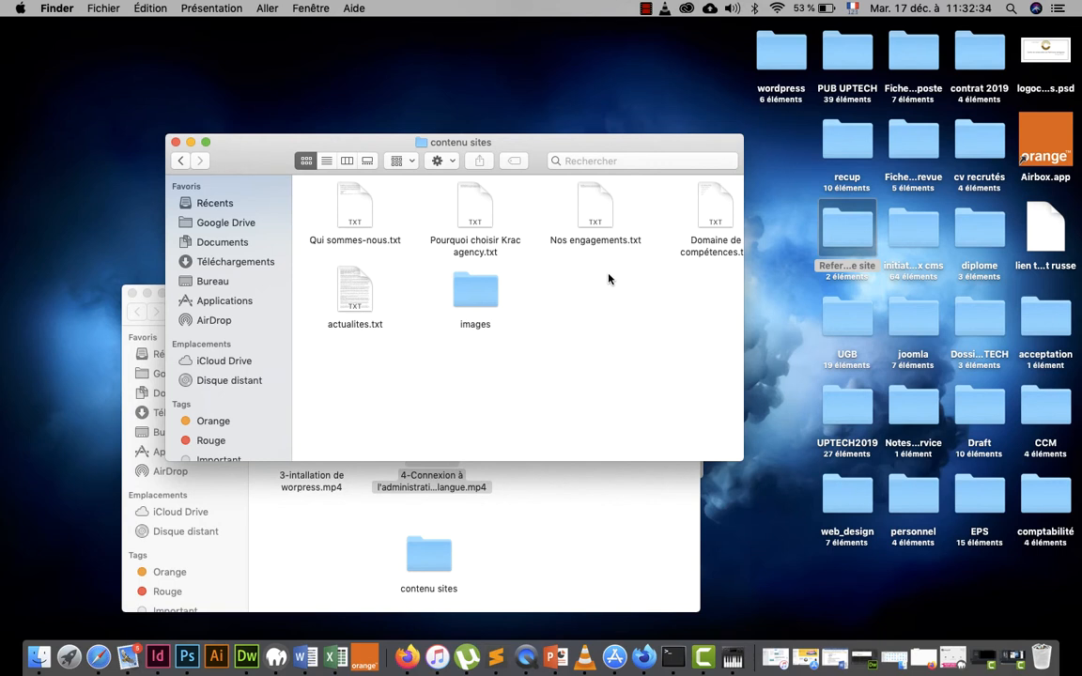
pyautogui.hscroll(2, 609, 279)
pyautogui.hscroll(-2, 608, 279)
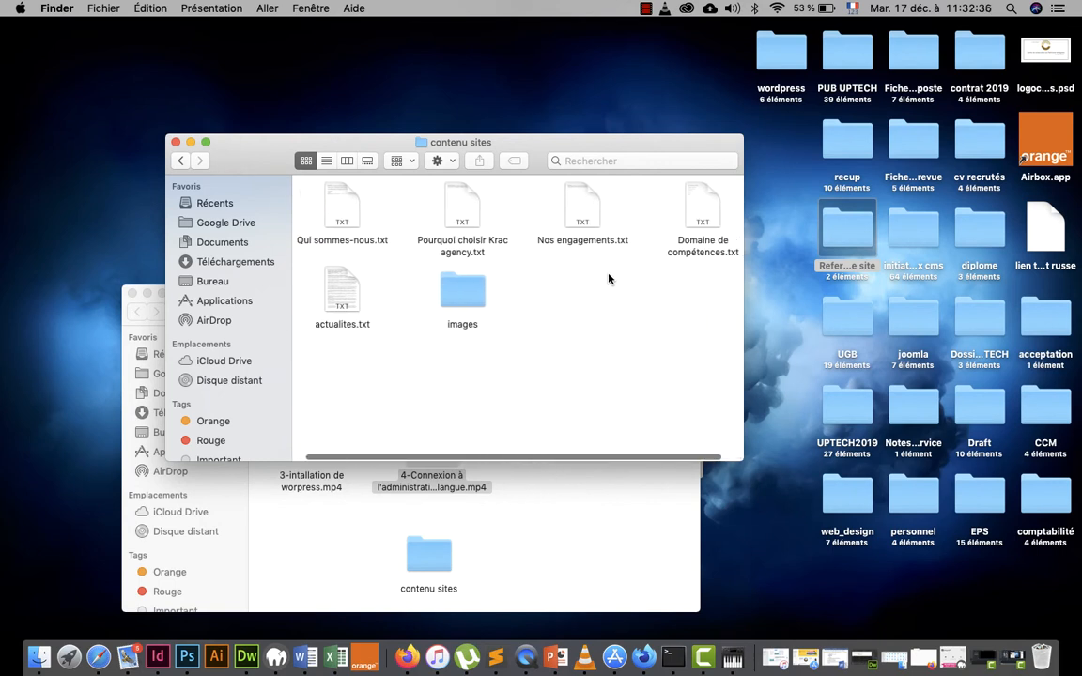
pyautogui.doubleClick(352, 206)
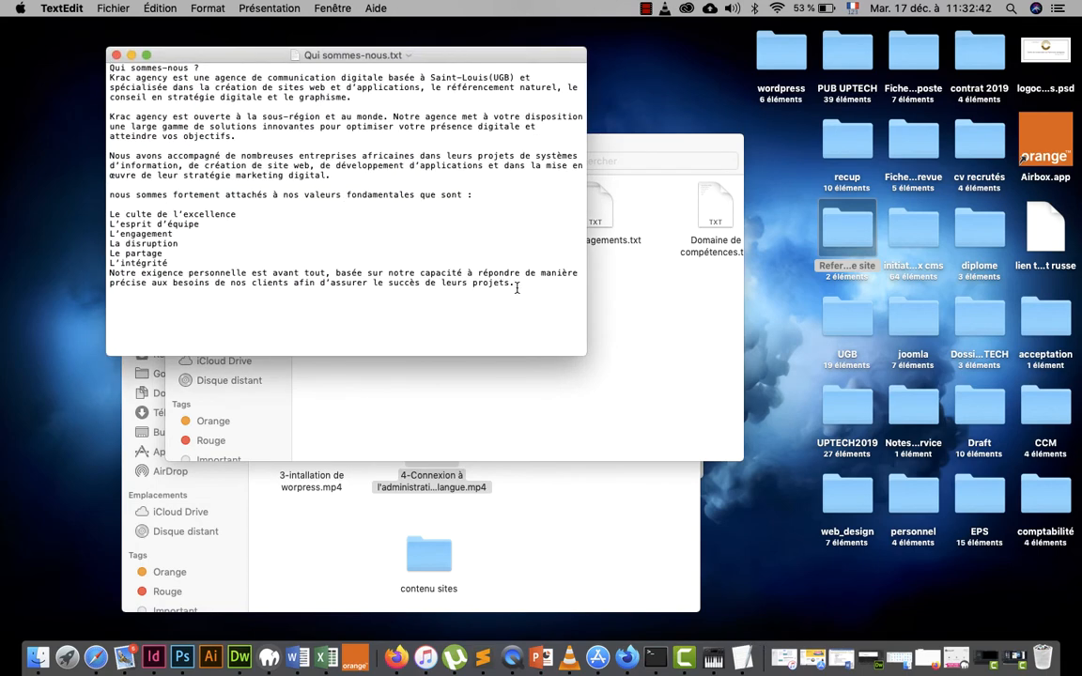
# - Copy the heading "Qui sommes-nous ?" from the text file and paste it as the new page's title in Safari
pyautogui.press('super+a')
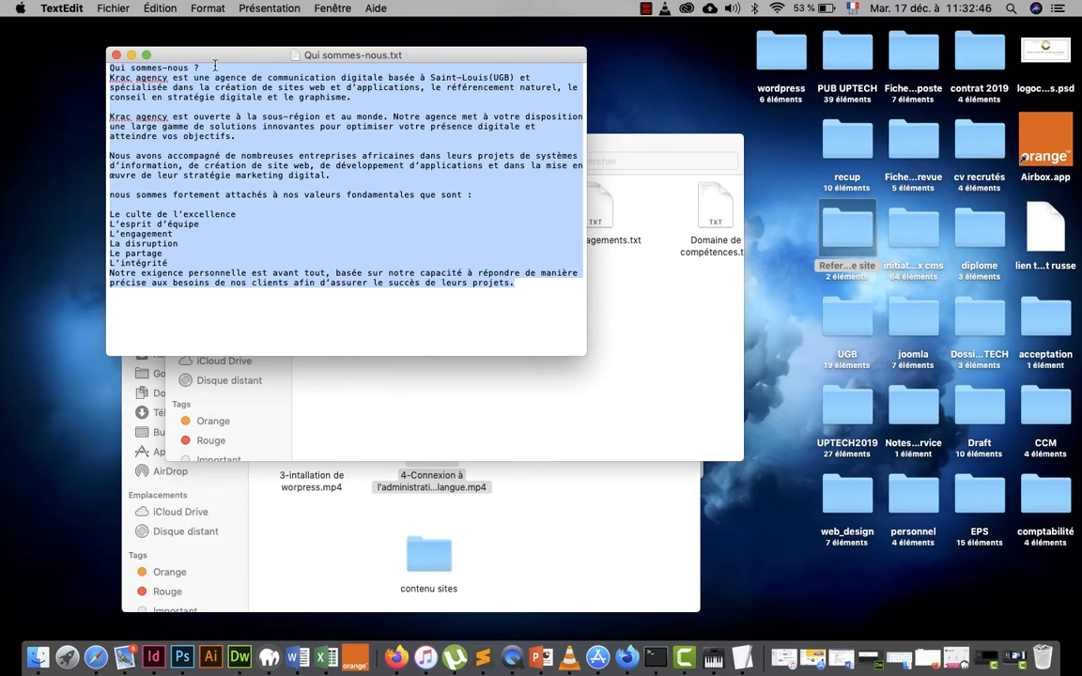
pyautogui.moveTo(195, 64); pyautogui.dragTo(99, 58)
pyautogui.press('super+c')
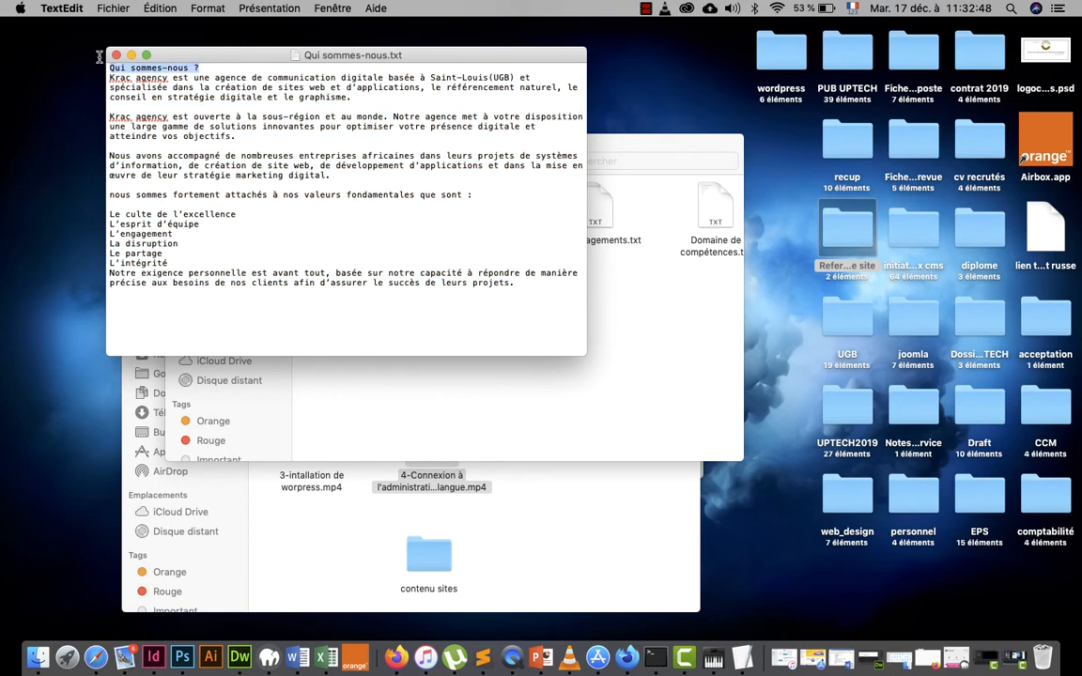
pyautogui.click(95, 658)
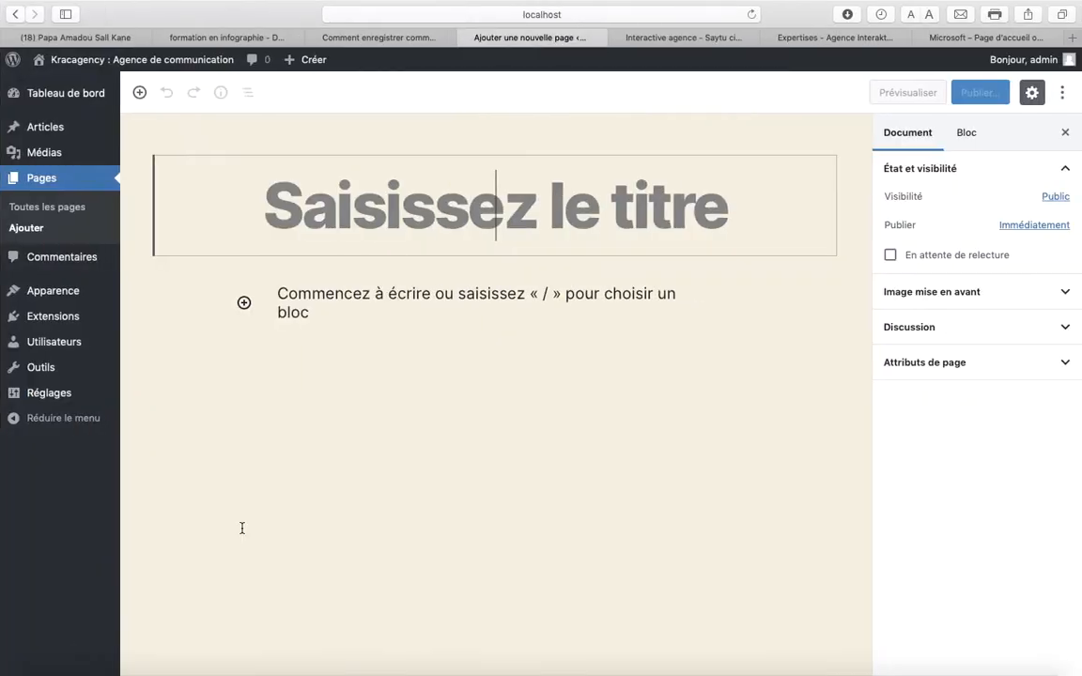
pyautogui.press('super+v')
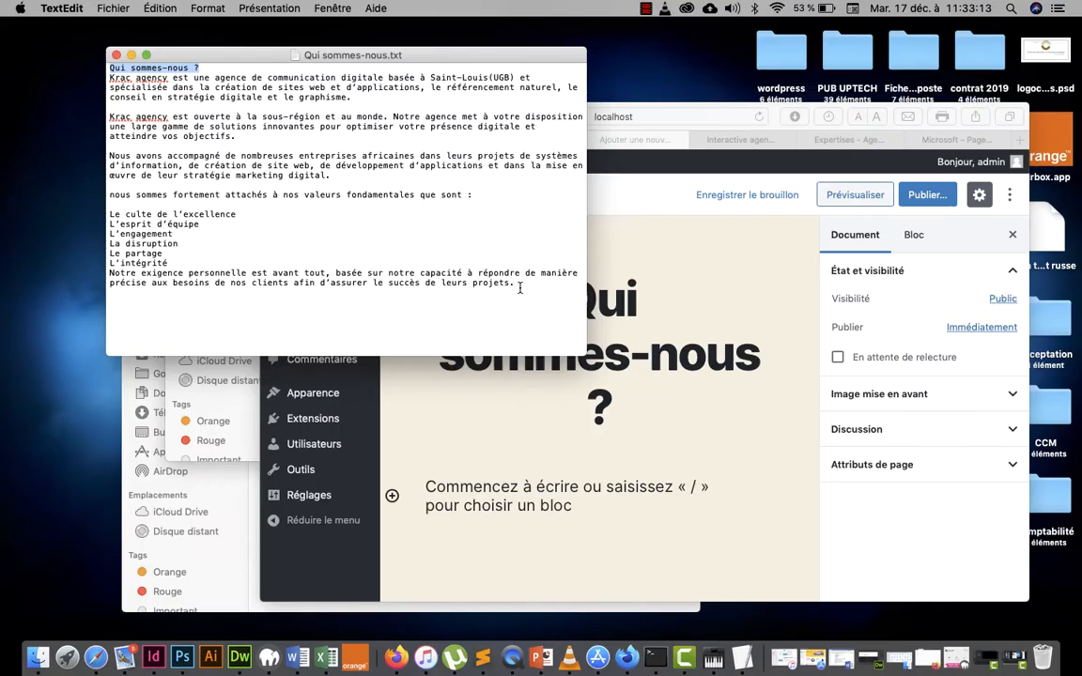
# - Copy all the text below the heading in Qui sommes-nous.txt and paste it into the page's content area, reviewing the resulting paragraphs
pyautogui.moveTo(517, 283); pyautogui.dragTo(108, 79)
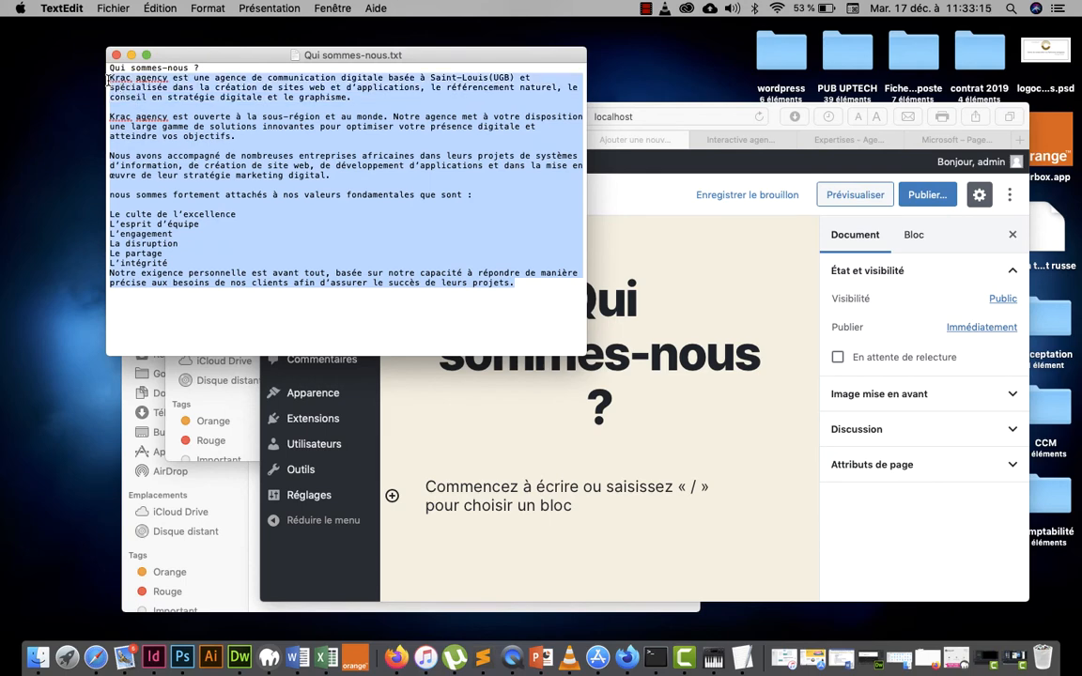
pyautogui.press('super+c')
pyautogui.click(531, 451)
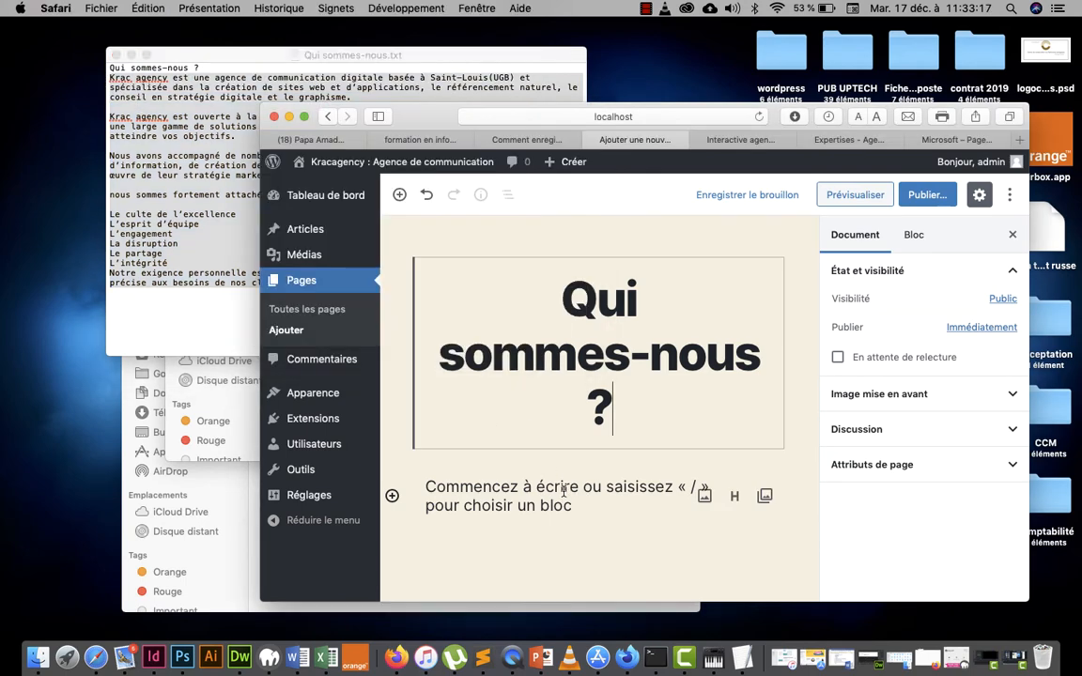
pyautogui.click(563, 491)
pyautogui.press('super+v')
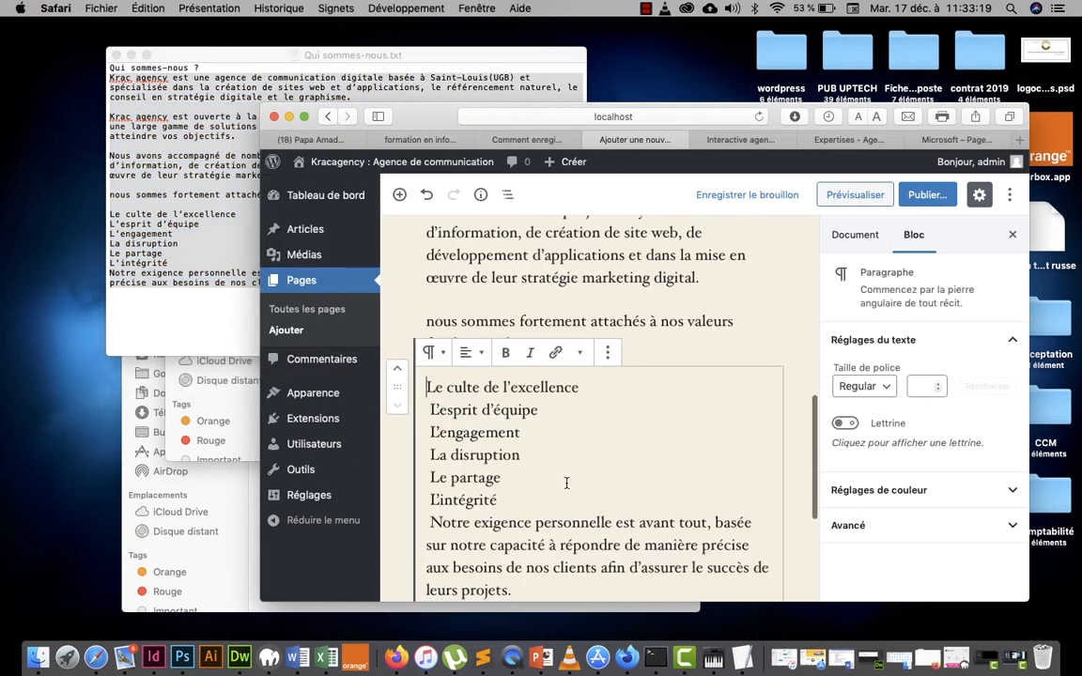
pyautogui.scroll(-2, 623, 481)
pyautogui.scroll(3, 623, 480)
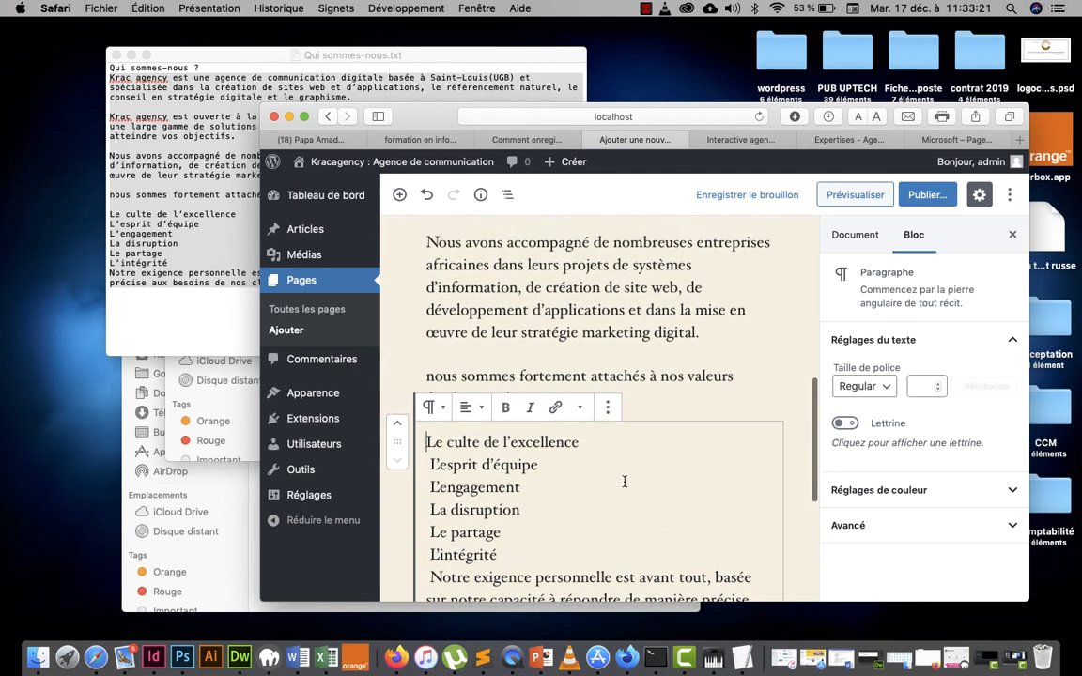
pyautogui.scroll(8, 623, 481)
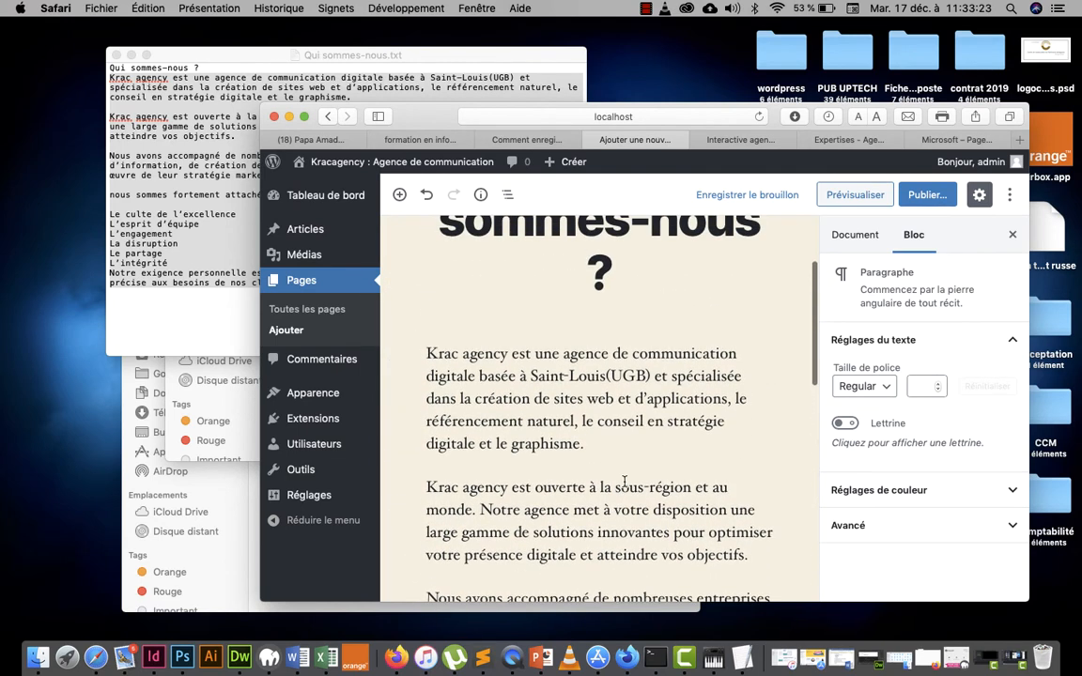
pyautogui.scroll(2, 624, 481)
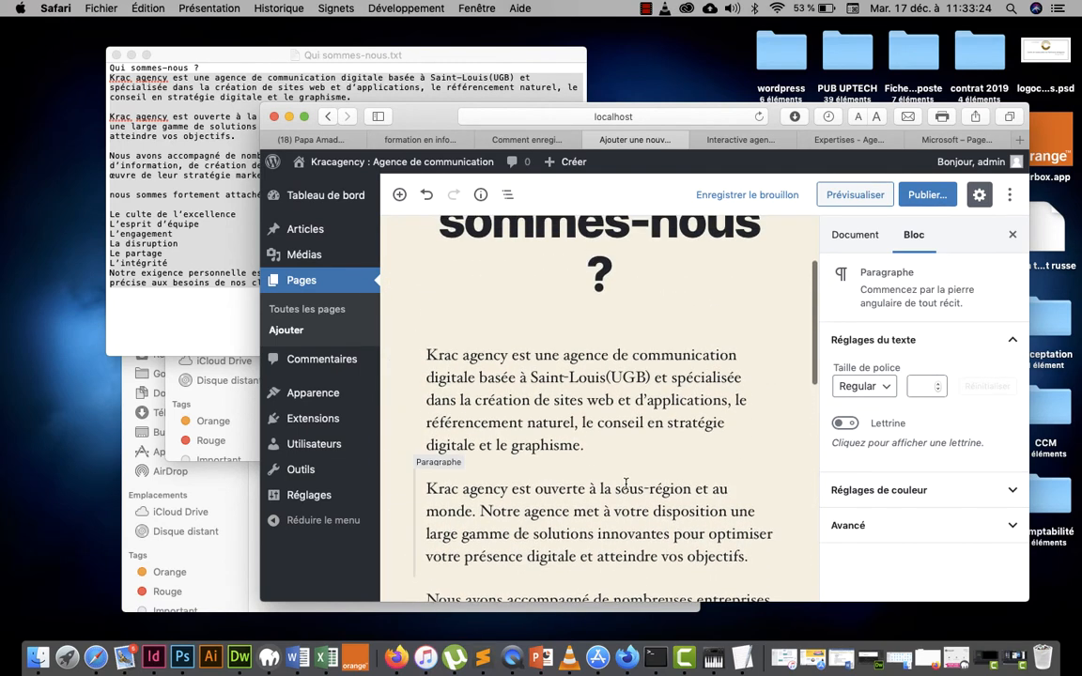
# - Return the browser to full screen and publish the "Qui sommes-nous ?" page with public visibility, confirming the publication
pyautogui.click(303, 117)
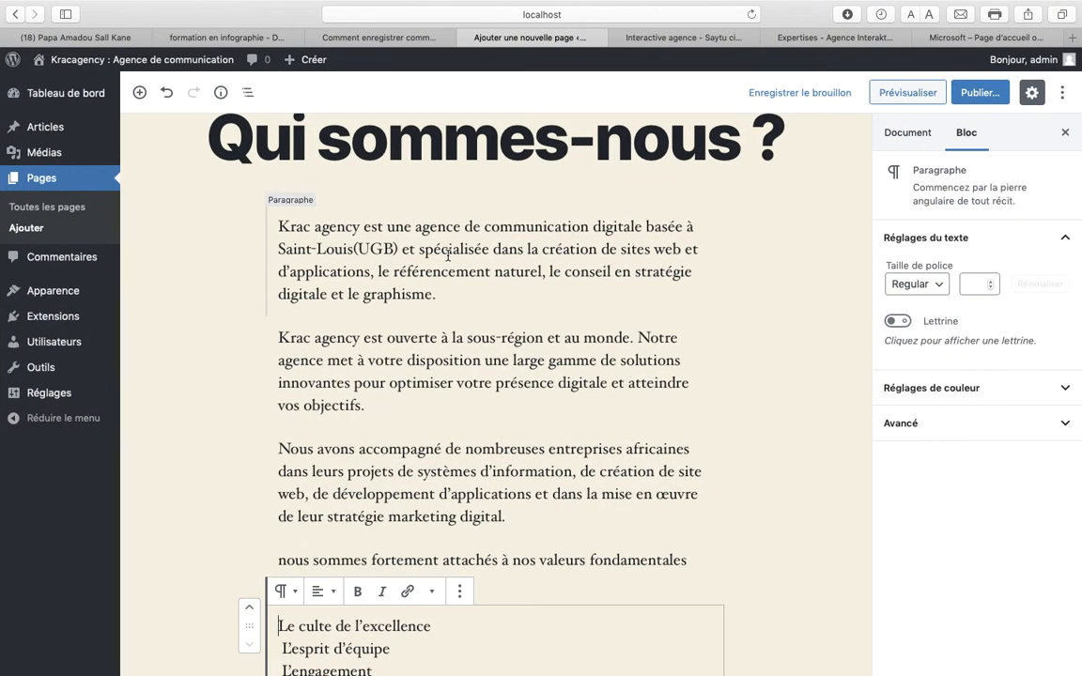
pyautogui.scroll(2, 448, 255)
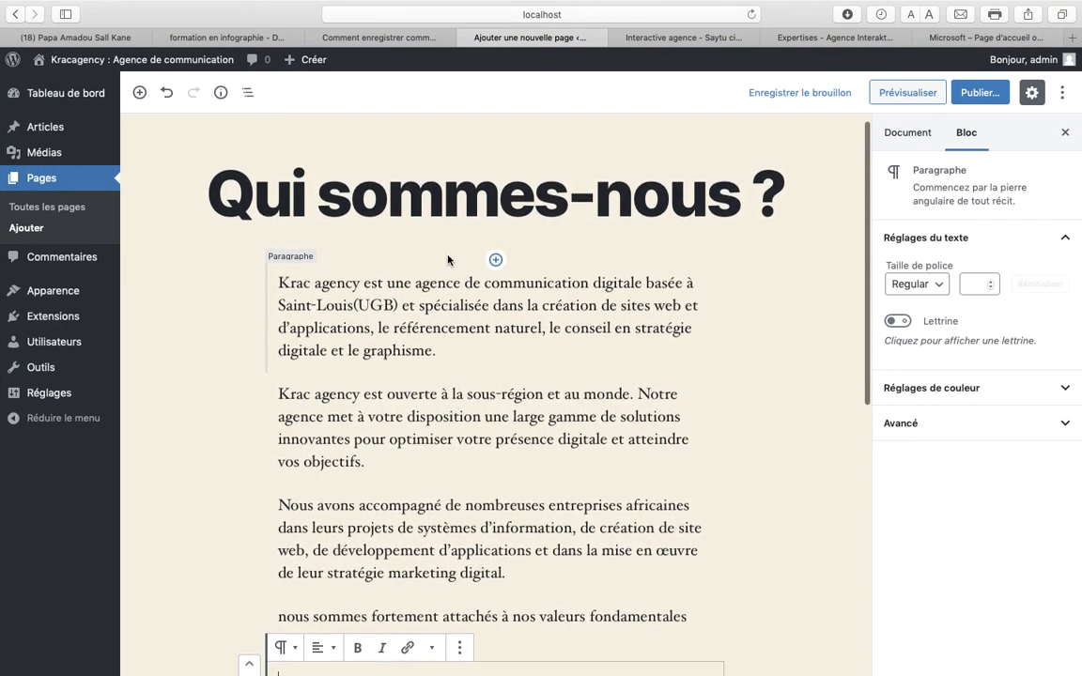
pyautogui.click(973, 97)
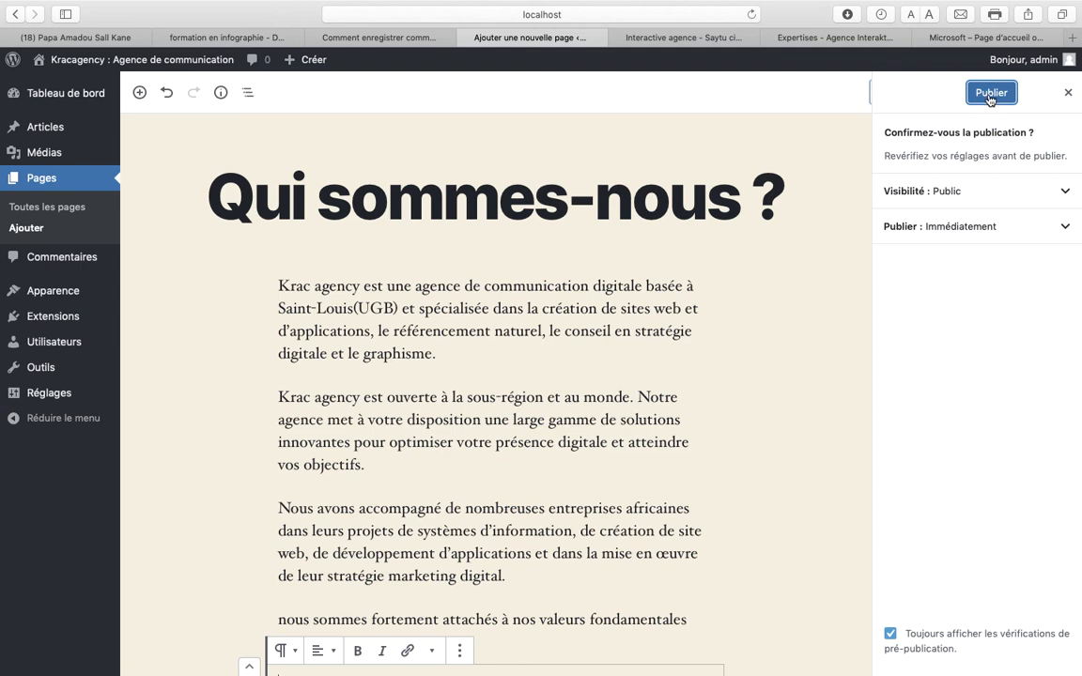
pyautogui.click(988, 96)
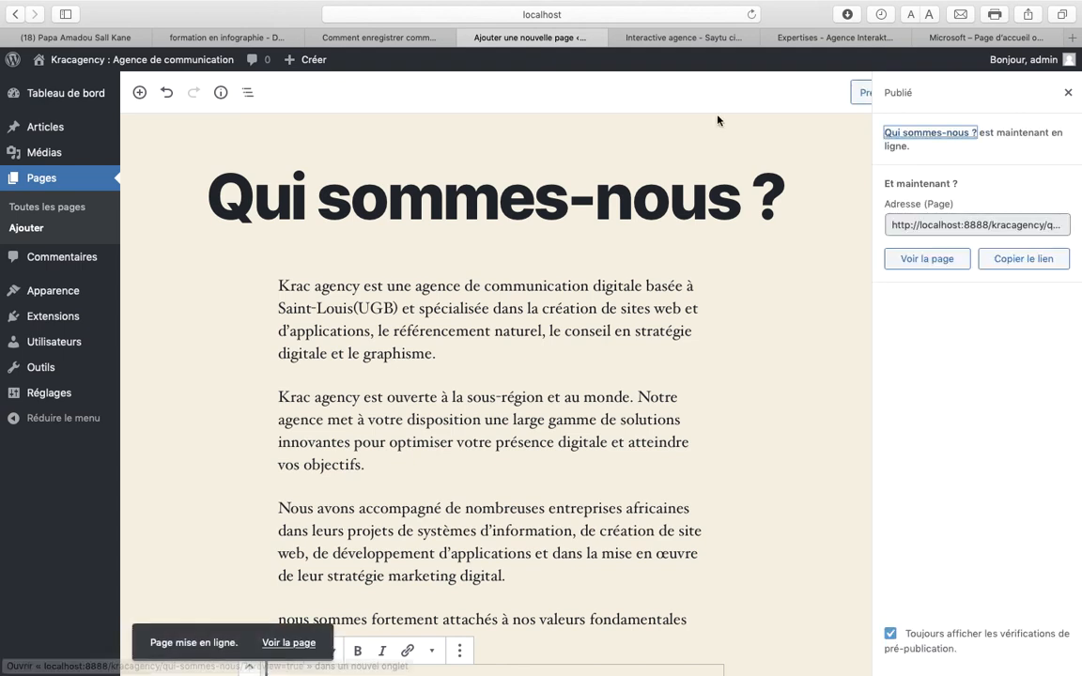
# - Visit the public site and examine its home page and navigation menu for the newly published page
pyautogui.moveTo(124, 62)
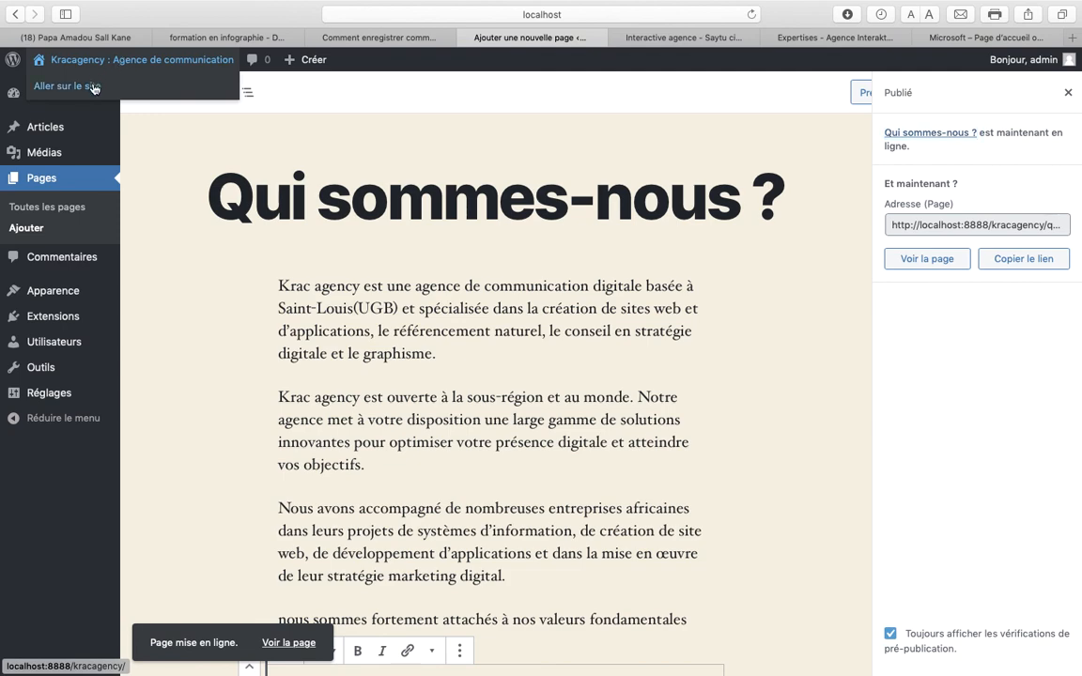
pyautogui.click(93, 87)
pyautogui.scroll(-10, 93, 88)
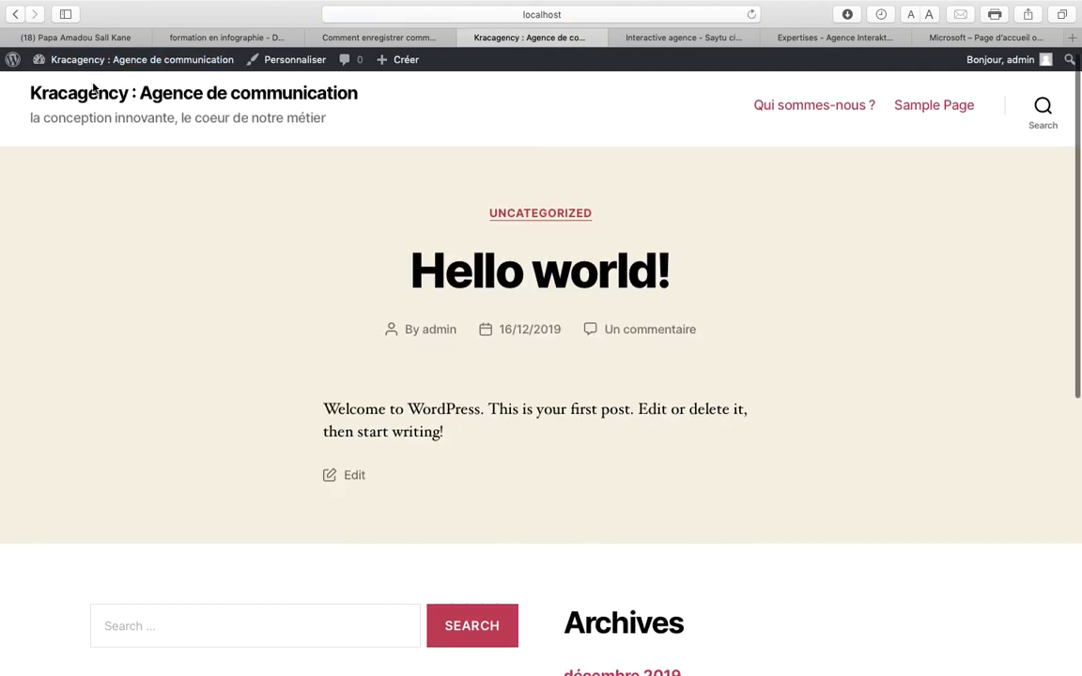
pyautogui.scroll(8, 92, 88)
pyautogui.scroll(-5, 93, 88)
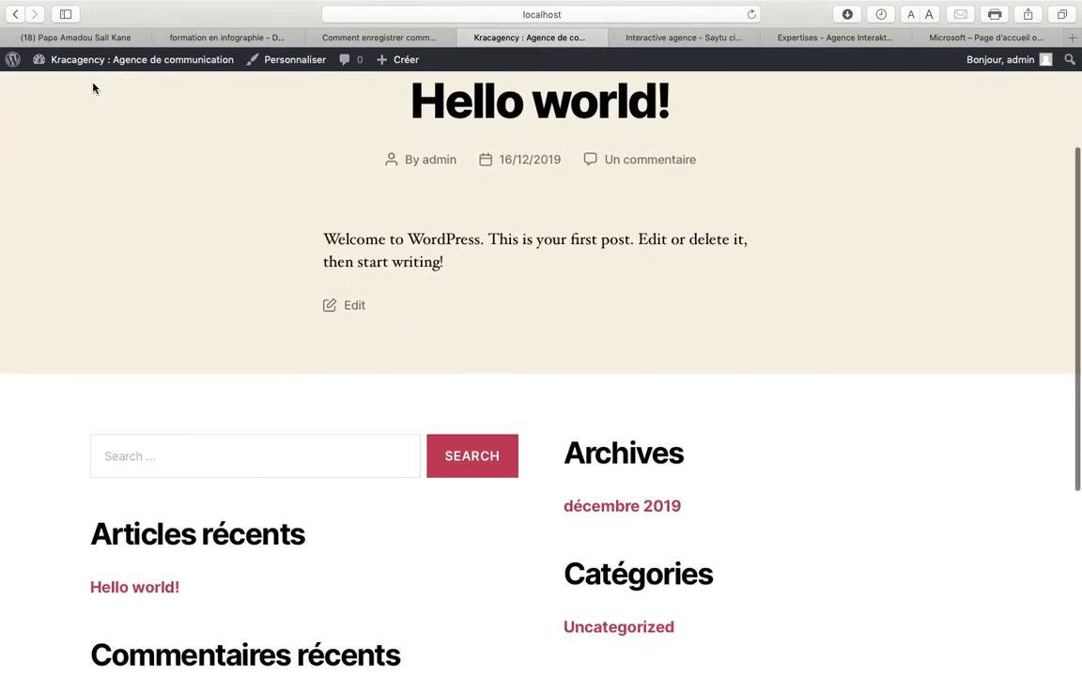
# - Look over the rest of the public home page down to its widget area, then return to the site header
pyautogui.scroll(-2, 93, 87)
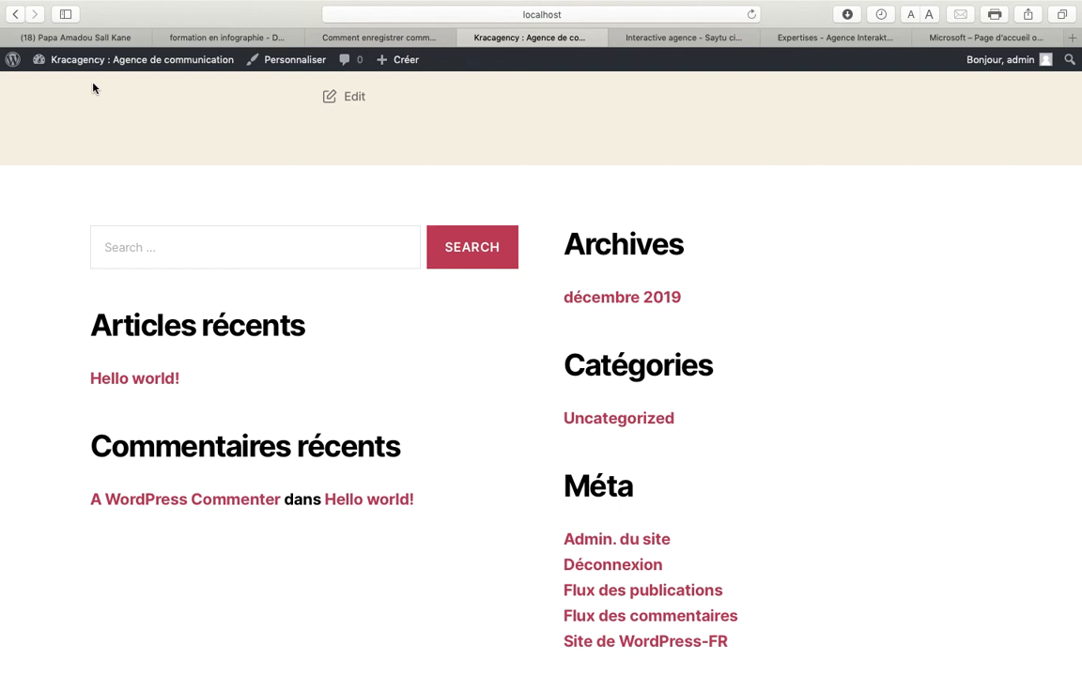
pyautogui.scroll(10, 92, 88)
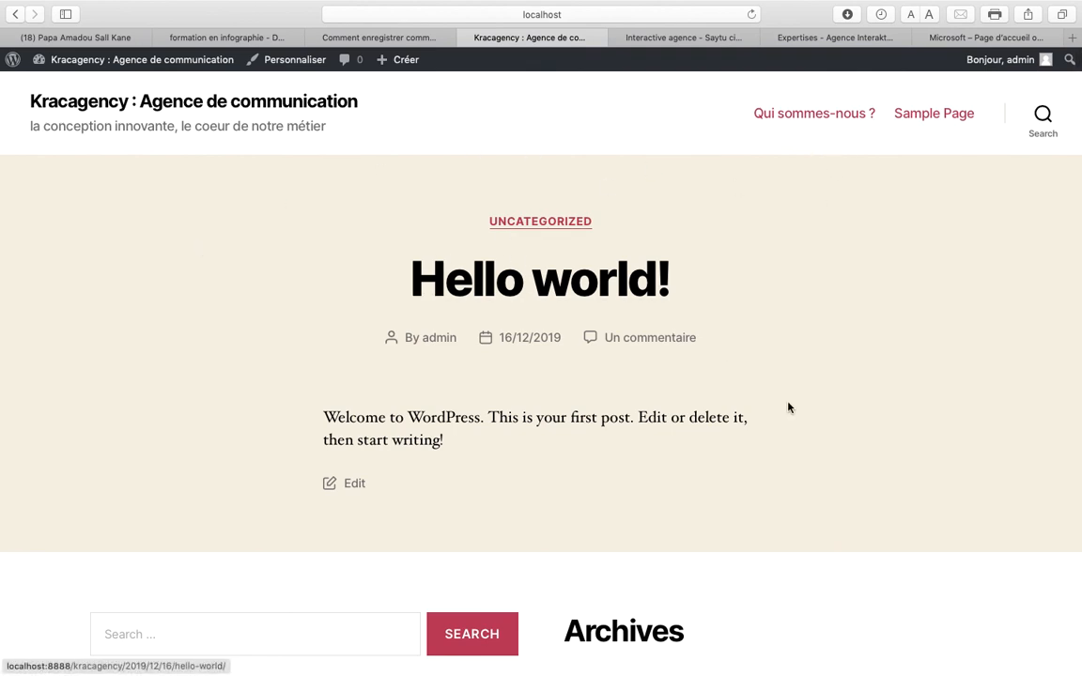
pyautogui.scroll(-1, 797, 416)
pyautogui.scroll(1, 796, 416)
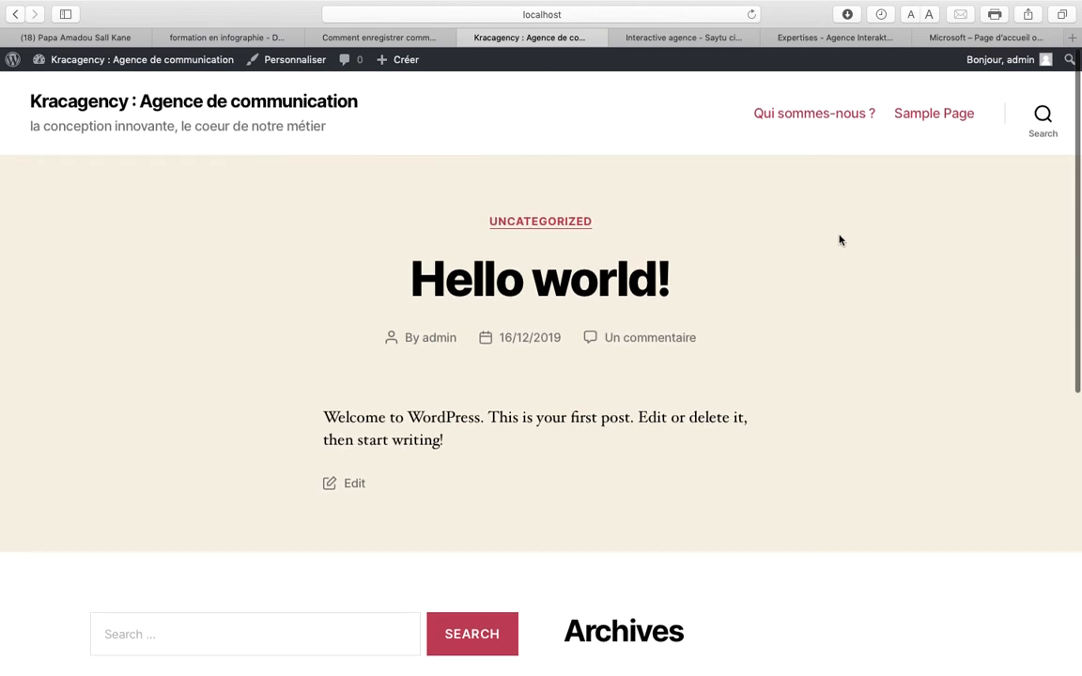
# - Open the "Qui sommes-nous ?" page from the public site's navigation and review its title and full text
pyautogui.click(772, 125)
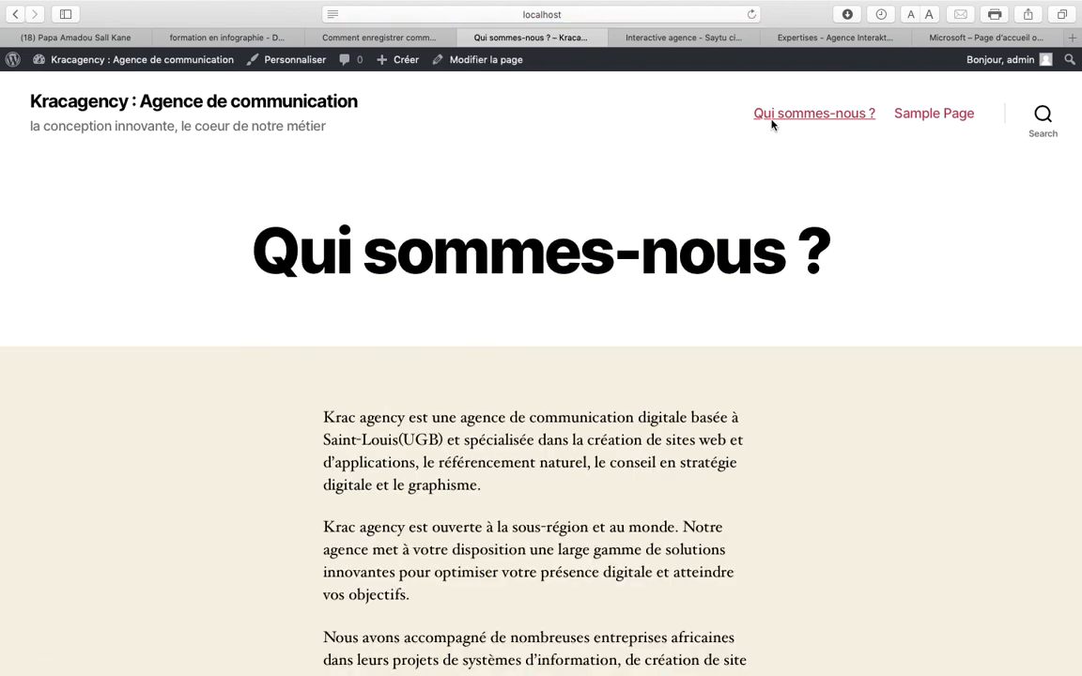
pyautogui.scroll(-10, 772, 125)
pyautogui.scroll(5, 772, 125)
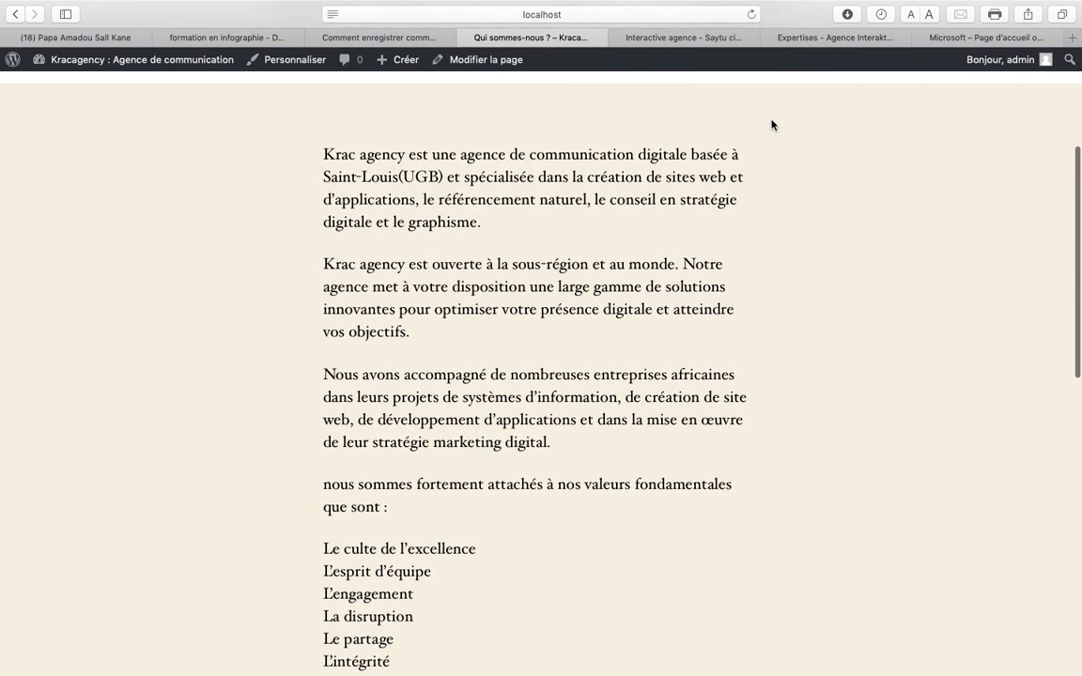
pyautogui.scroll(5, 772, 125)
pyautogui.scroll(-3, 773, 122)
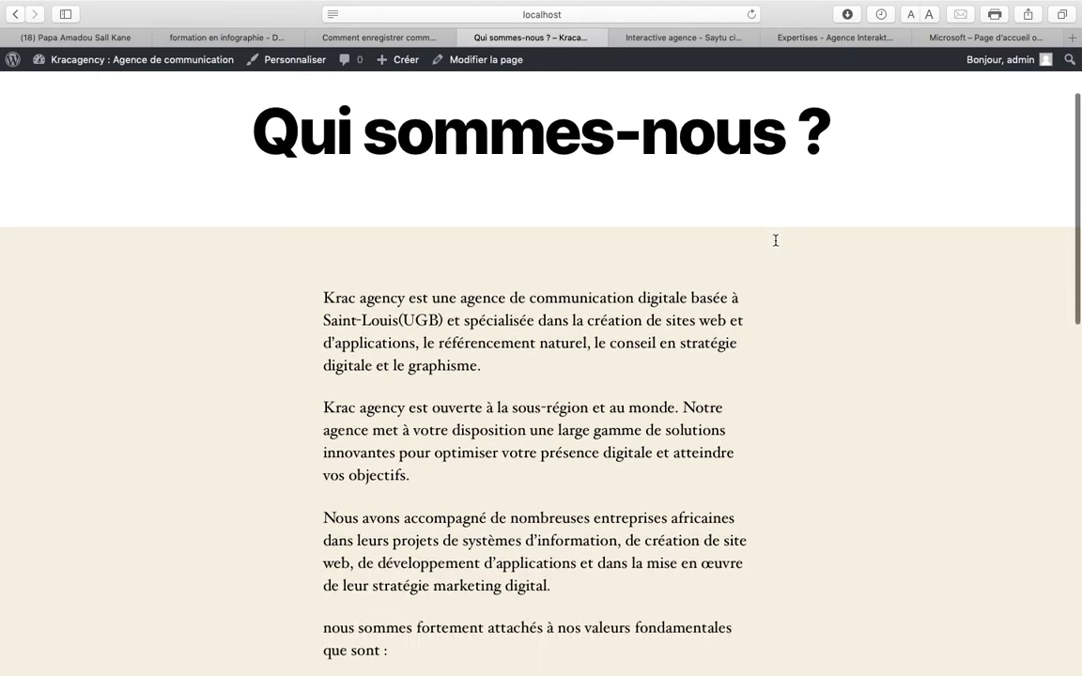
pyautogui.scroll(-8, 776, 240)
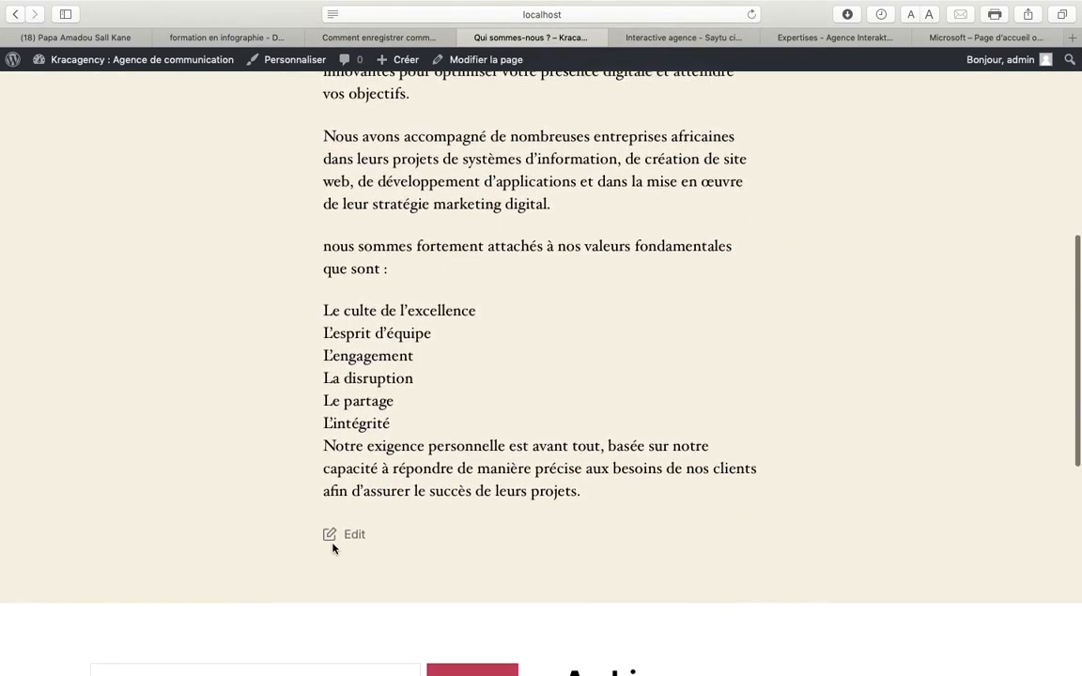
pyautogui.scroll(1, 807, 419)
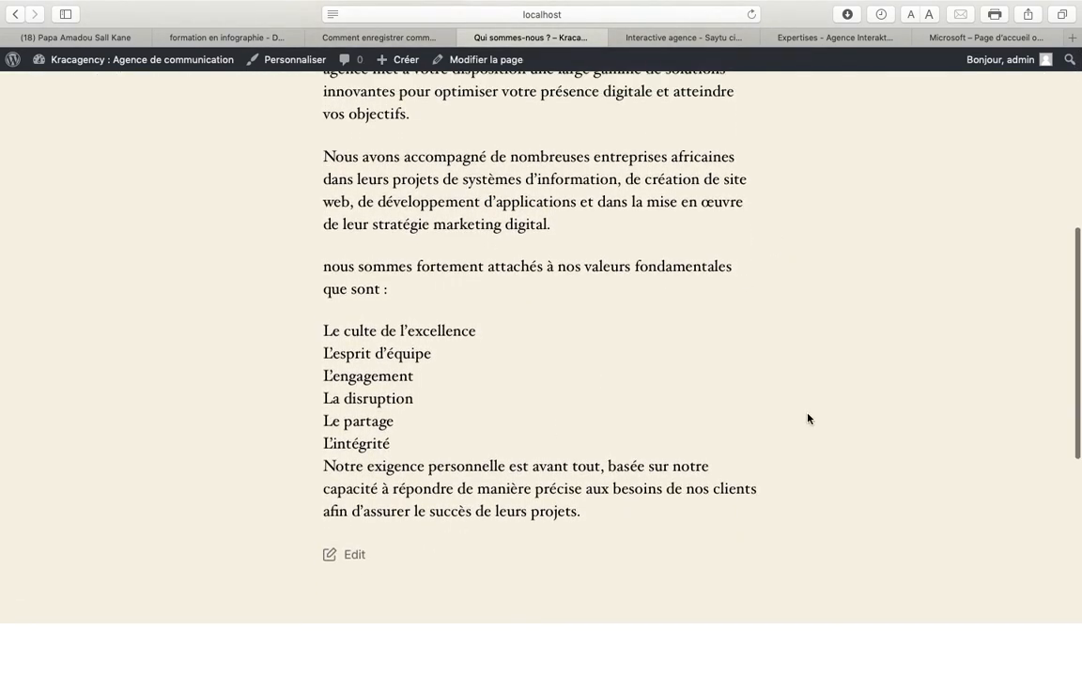
pyautogui.scroll(8, 808, 419)
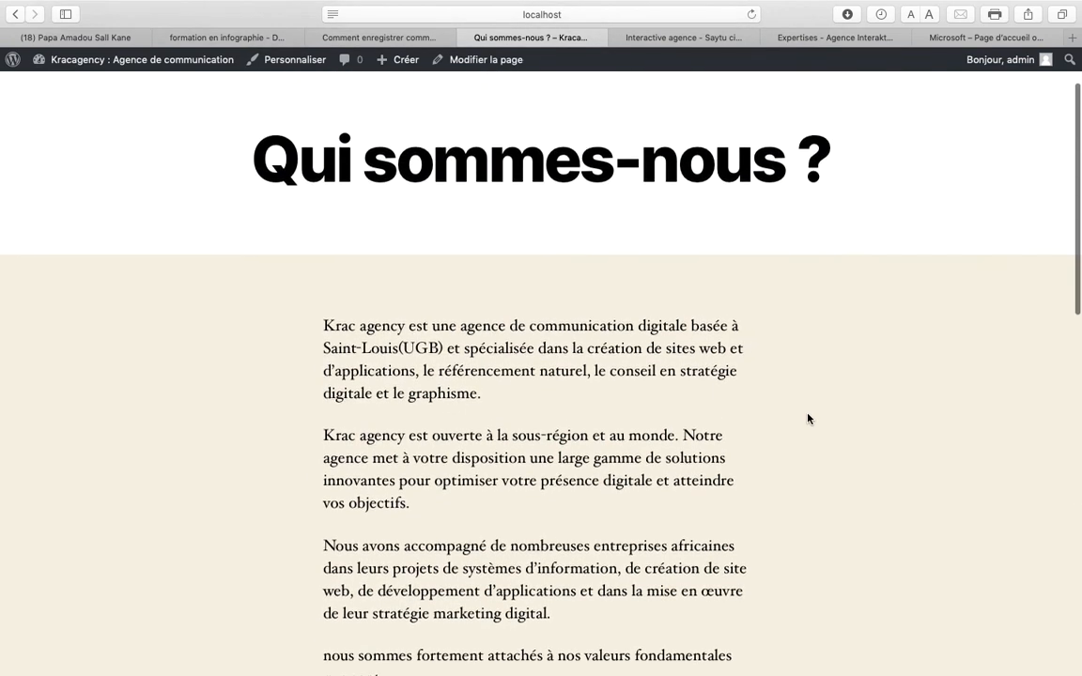
pyautogui.scroll(-1, 807, 419)
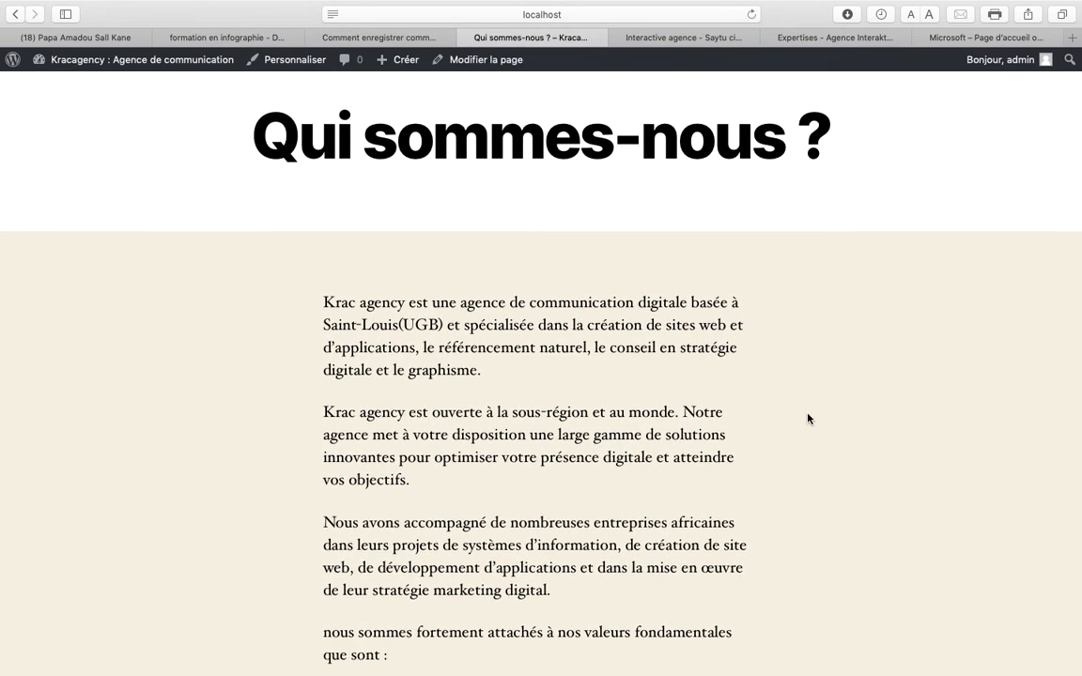
pyautogui.scroll(3, 807, 419)
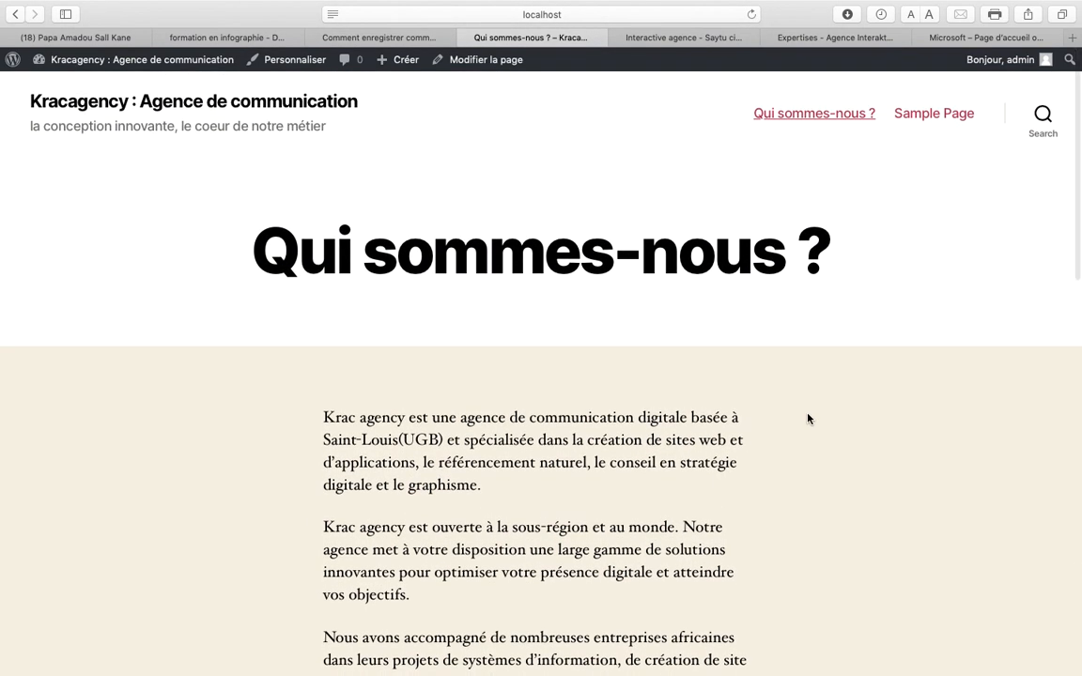